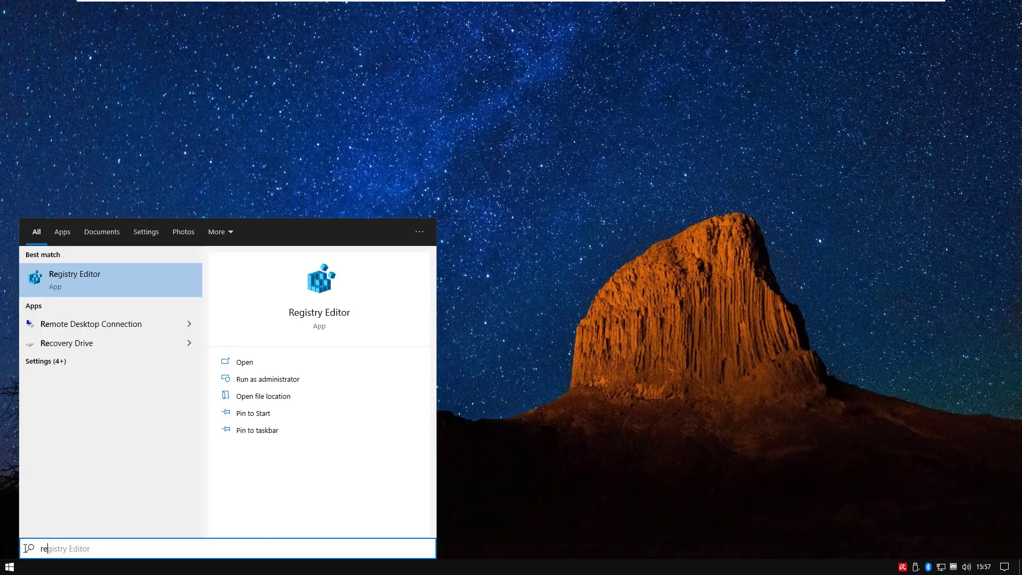
- Find the system restore point settings through Windows search and select Local Disk (C:) under the protection settings
text(store)
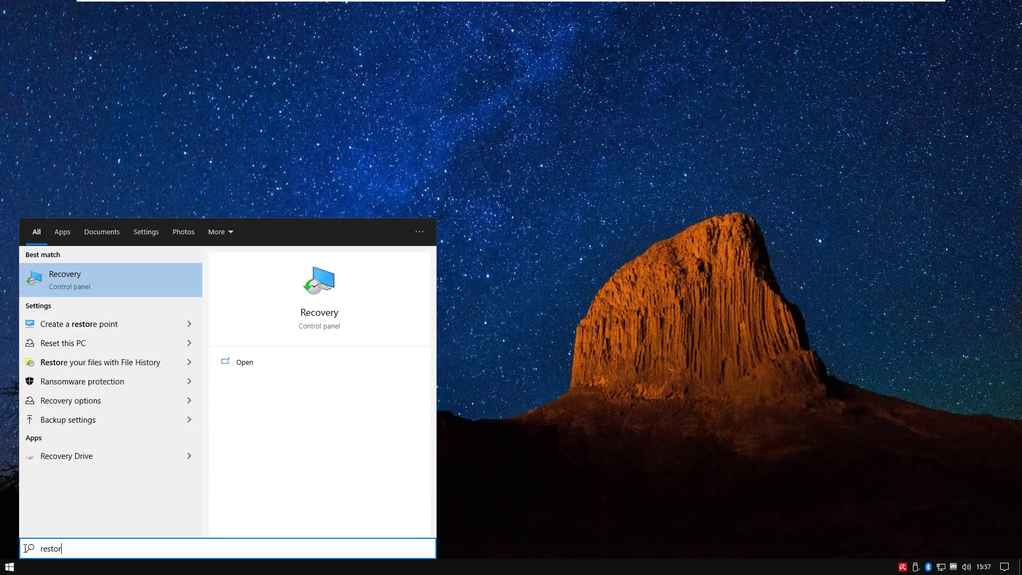
click(110, 275)
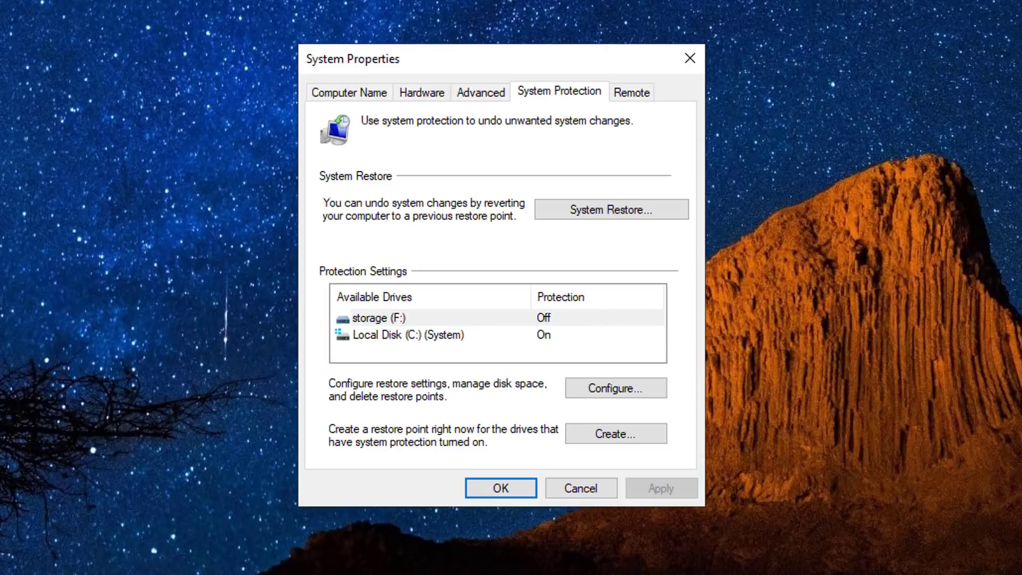
click(408, 335)
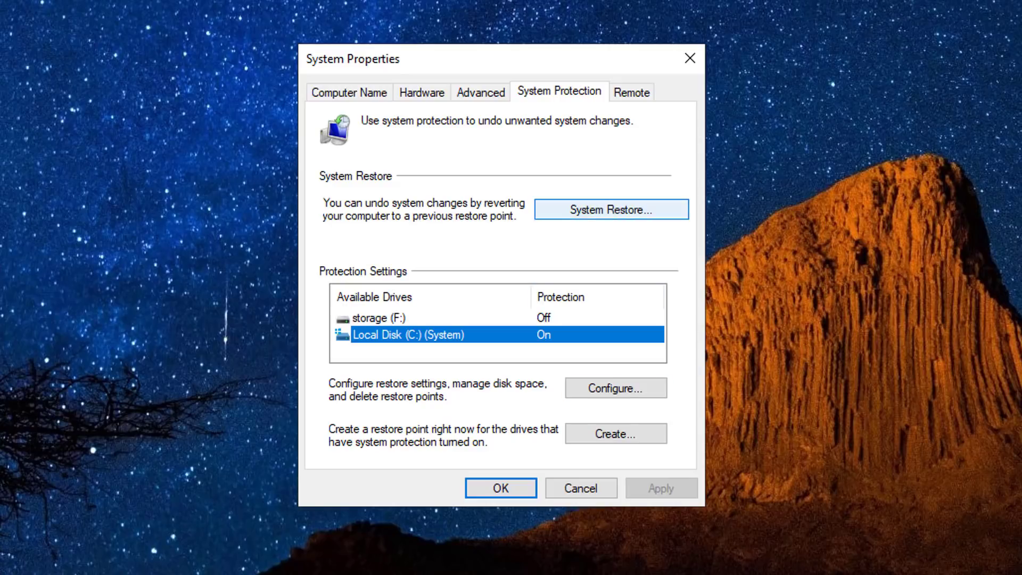
- Create a system restore point described as "Before Tweak"
click(615, 433)
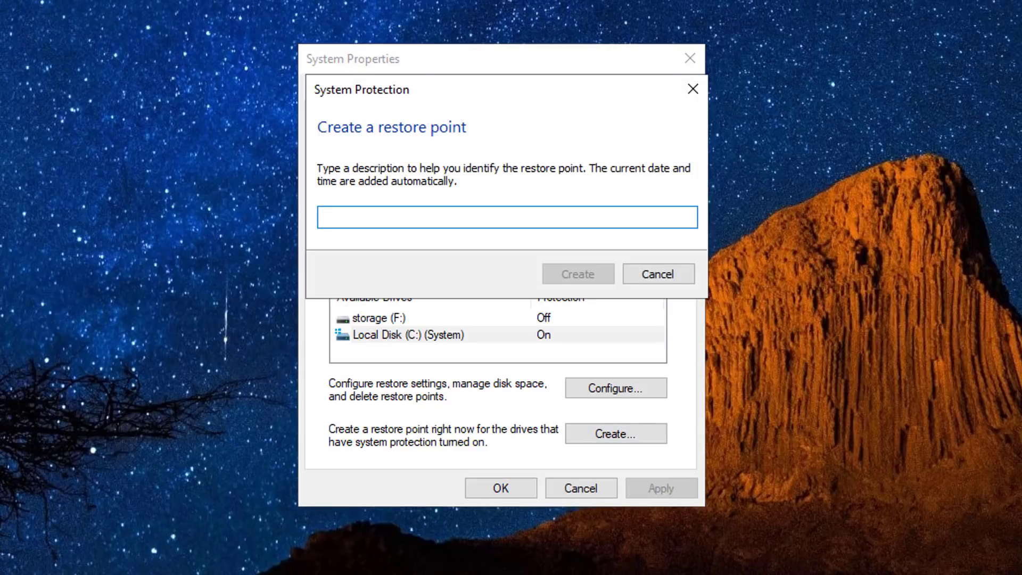
drag(400, 89, 397, 105)
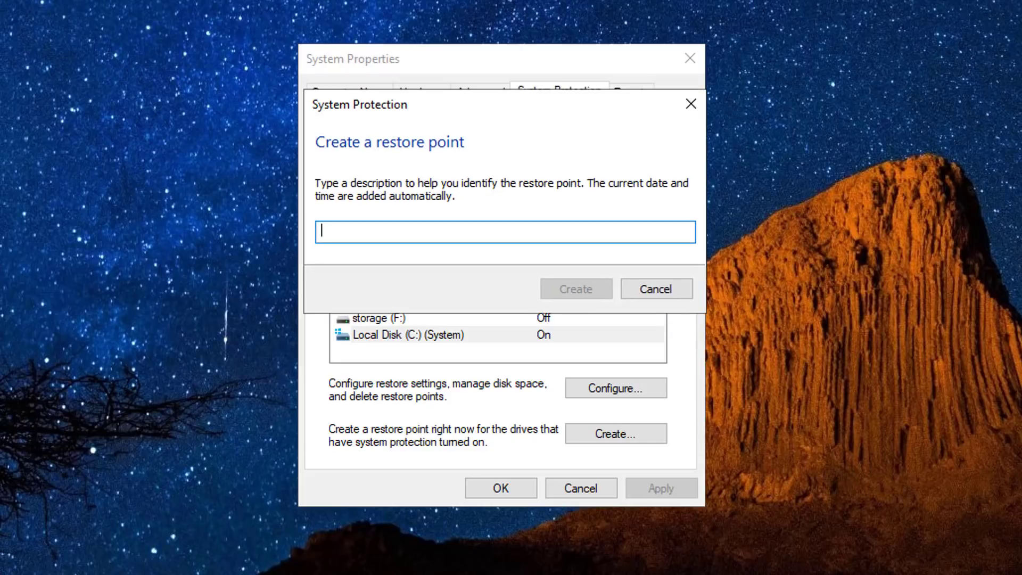
text(Before )
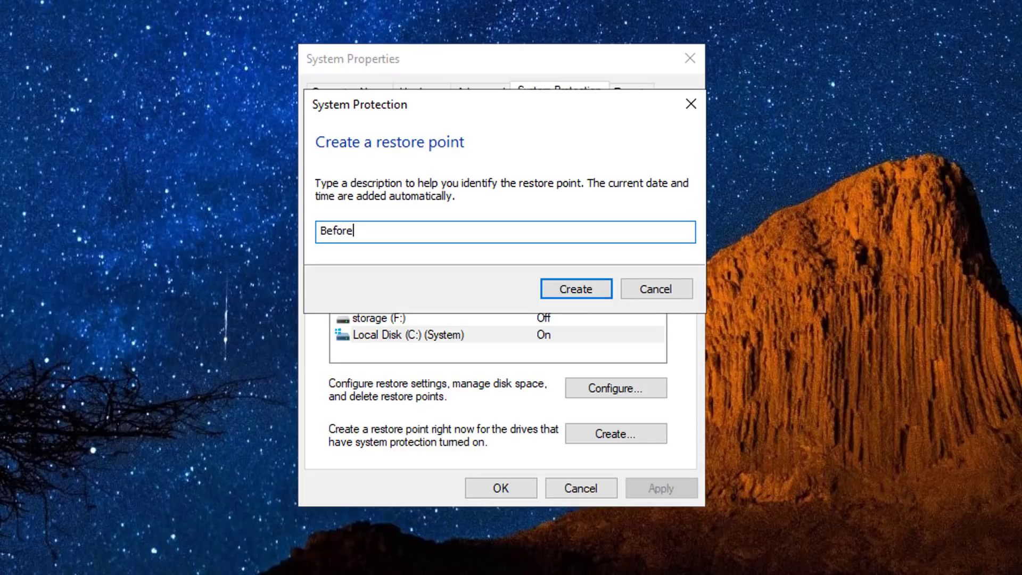
text(Tweak)
key(Return)
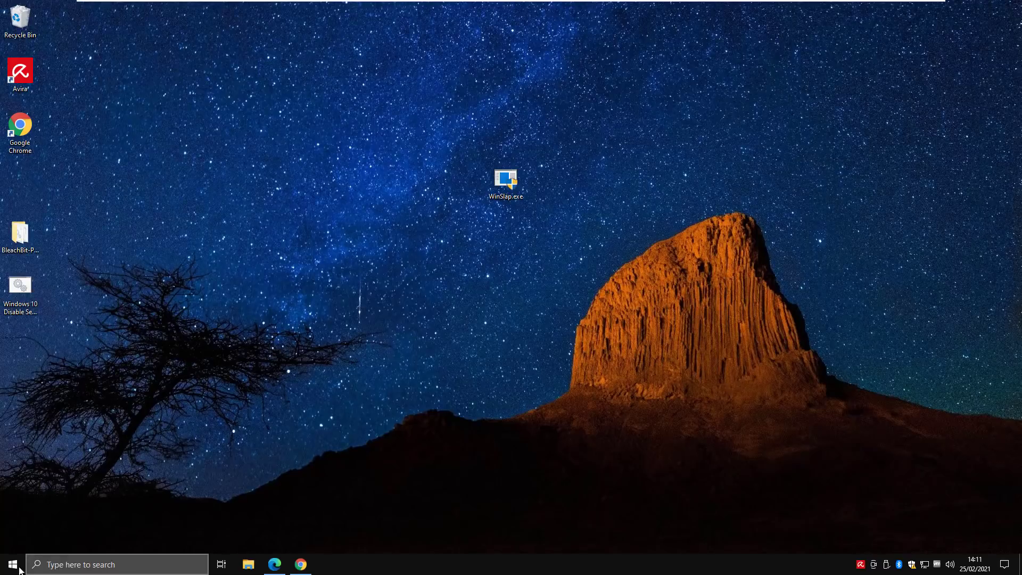
- Open Windows Settings, examine the Apps & features page, and return to the Settings home page
click(13, 565)
click(11, 517)
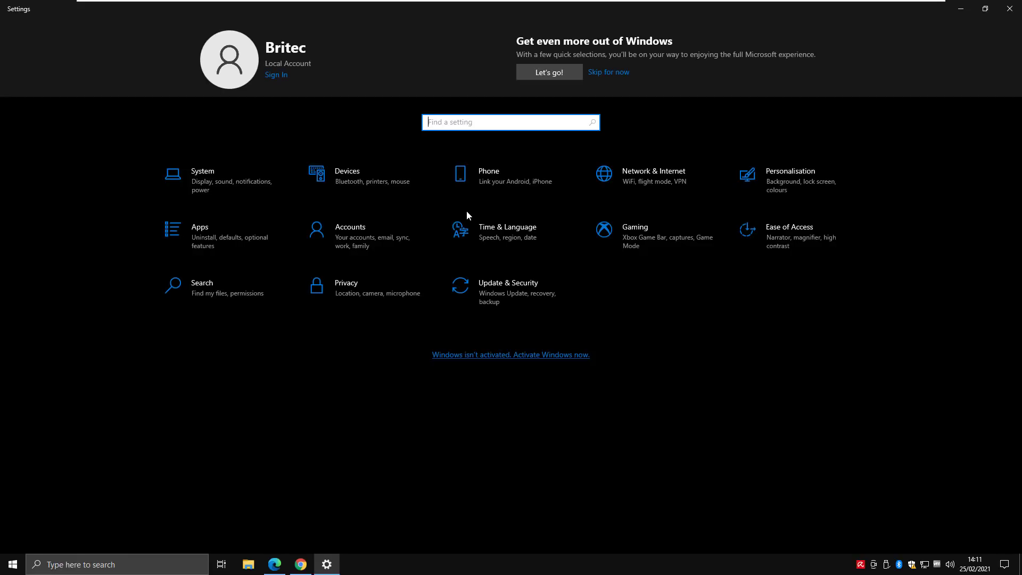
click(231, 233)
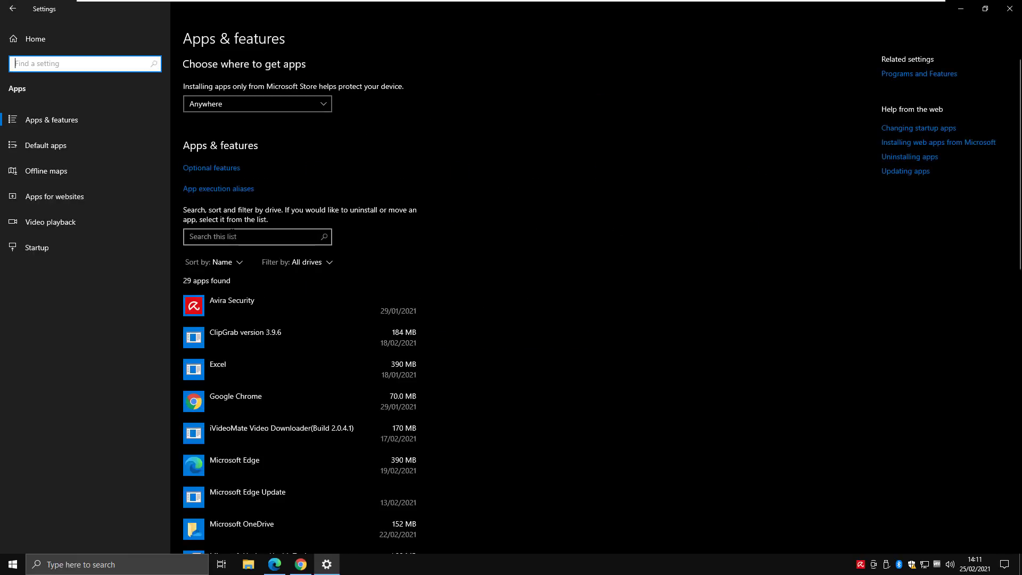
click(47, 122)
click(12, 8)
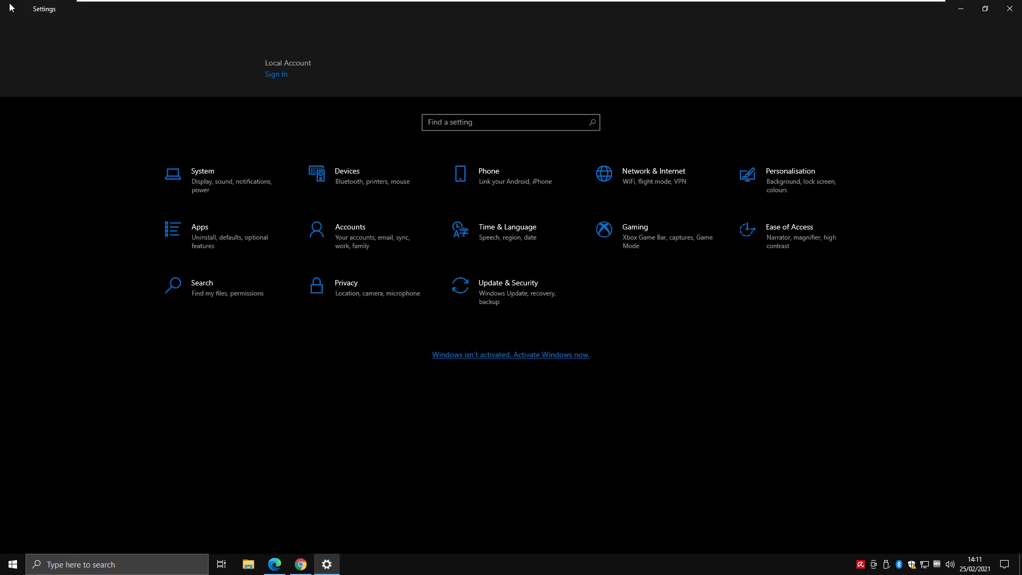
- Examine the General privacy options and the list of app permissions, and close Windows Settings
click(348, 288)
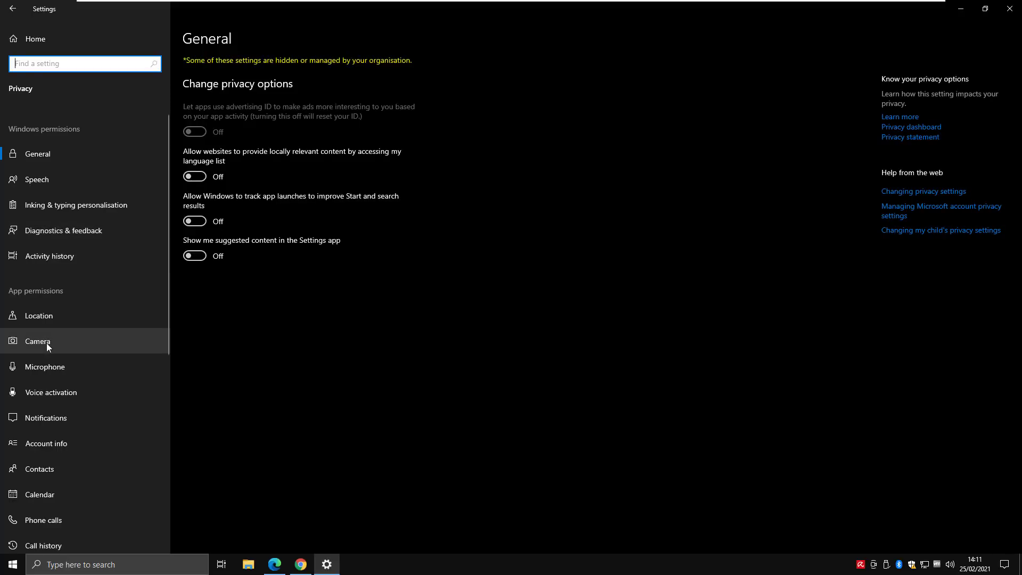
scroll(64, 372, down, 3)
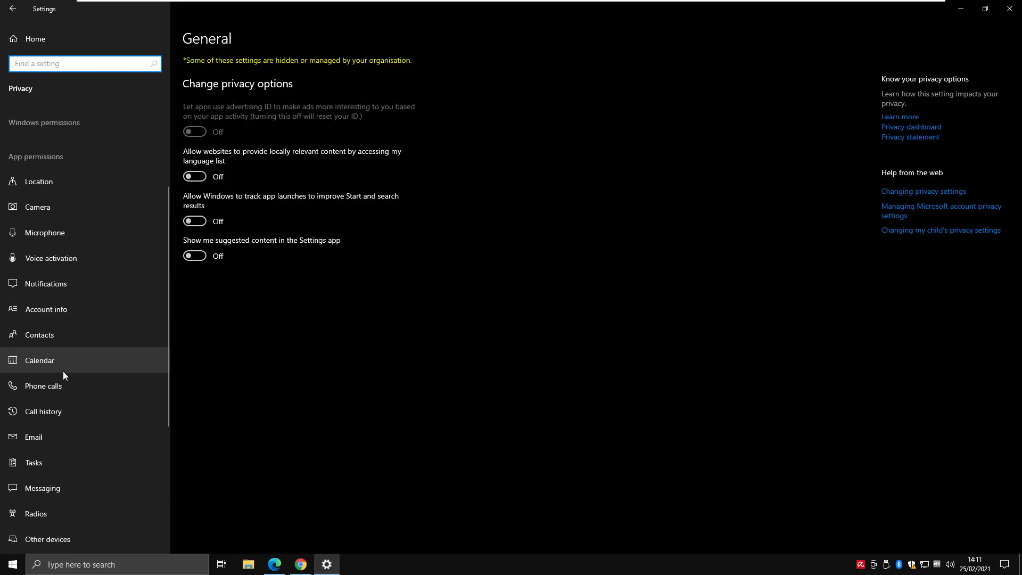
scroll(69, 331, up, 3)
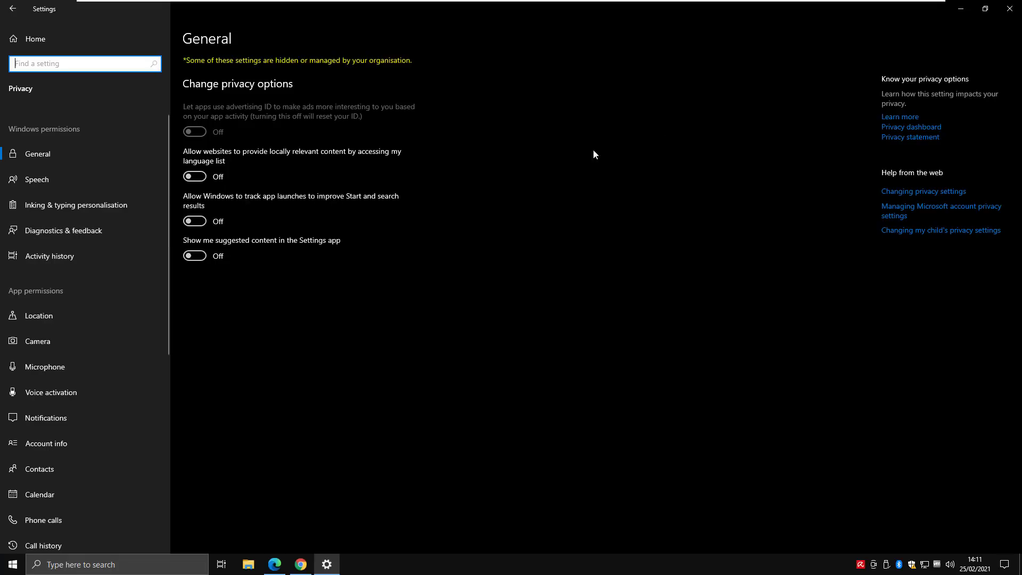
click(1008, 9)
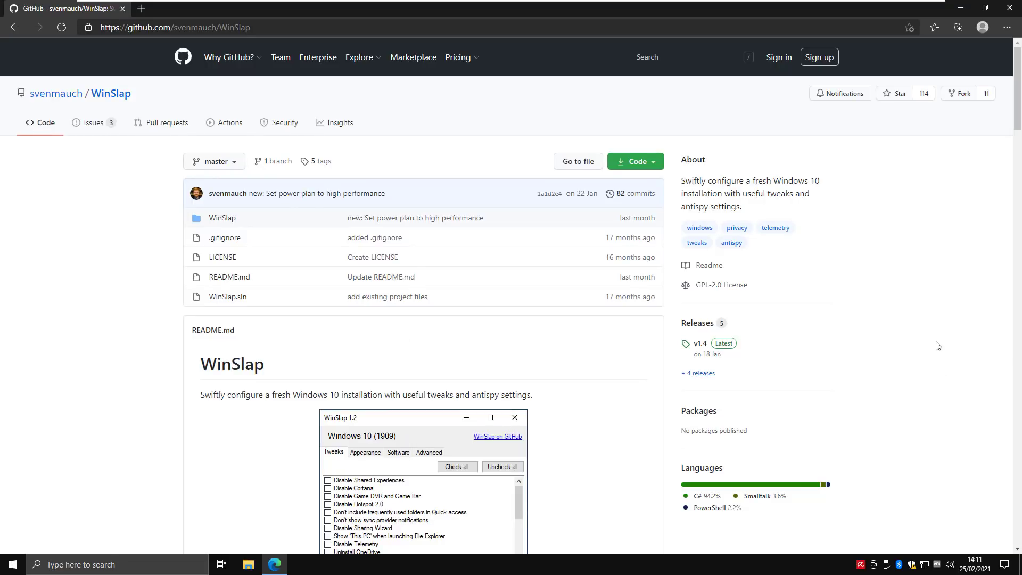
- Read the WinSlap README on GitHub, minimize the browser and launch WinSlap.exe from the desktop
scroll(938, 346, down, 3)
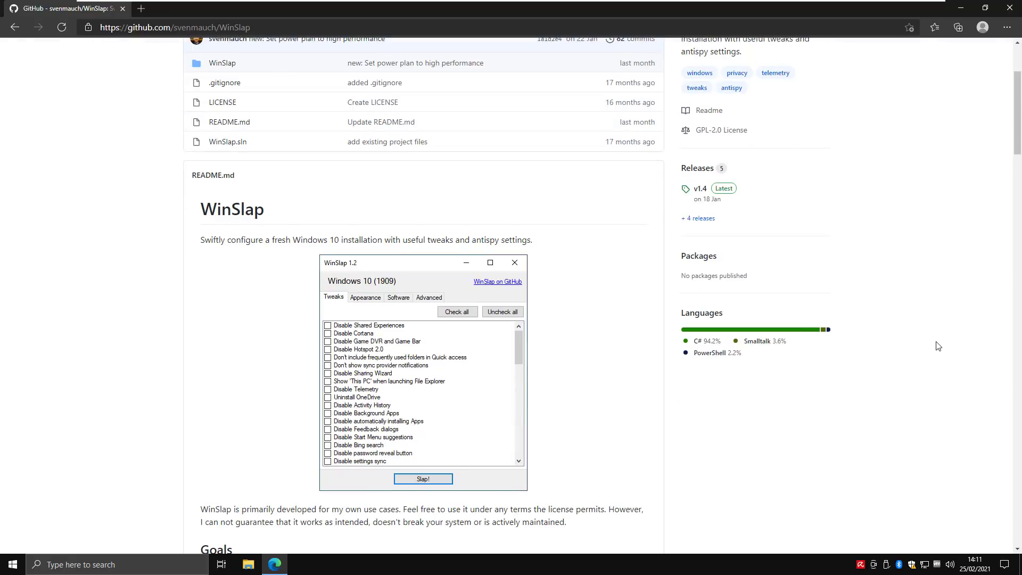
click(961, 10)
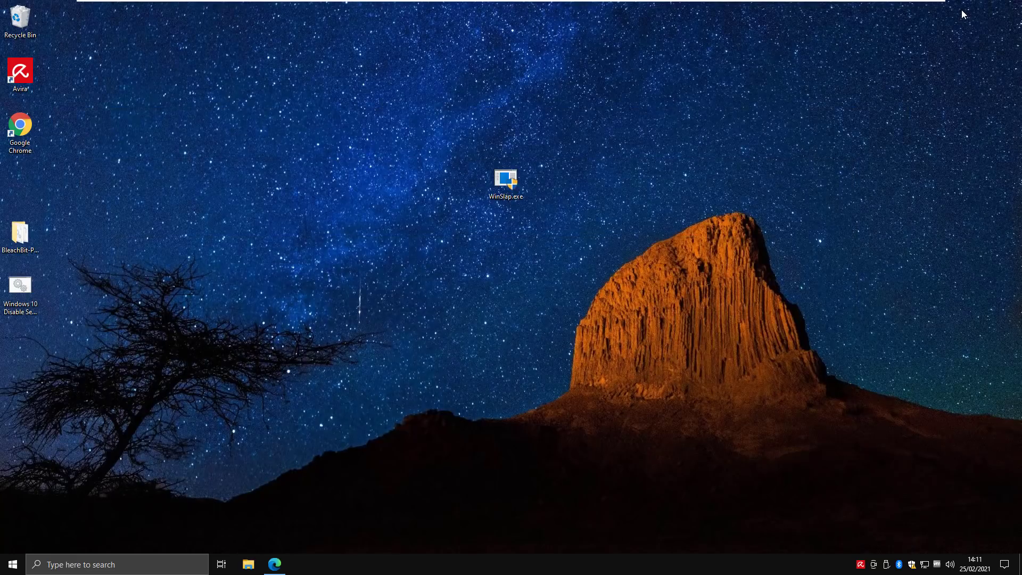
click(505, 181)
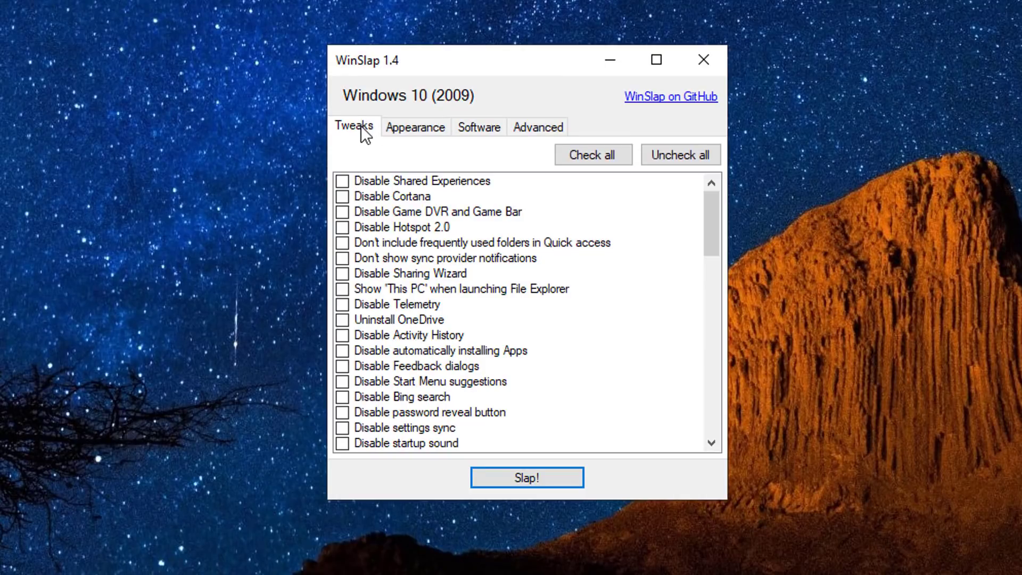
- Look through the Appearance, Software and Advanced option lists in WinSlap and return to Tweaks
click(404, 128)
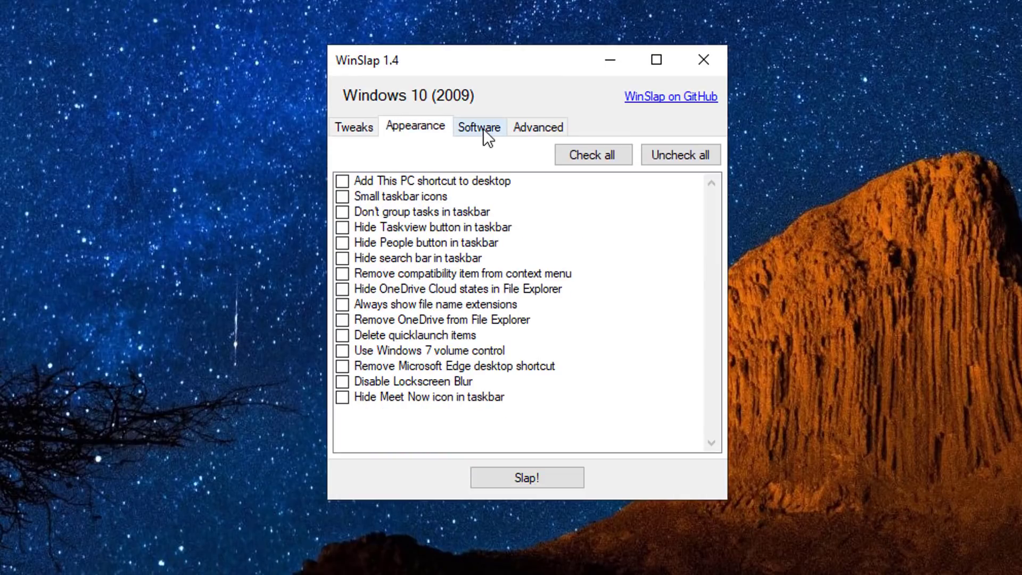
click(482, 128)
click(538, 129)
click(353, 131)
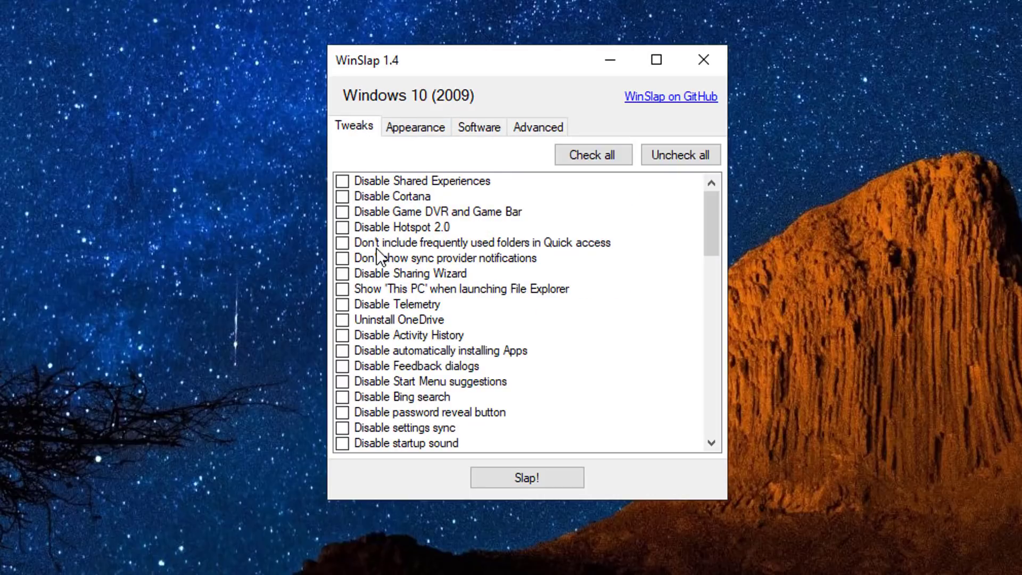
- Enable the first six tweaks, from Disable Shared Experiences to Don't show sync provider notifications, leaving Disable Sharing Wizard off
click(347, 181)
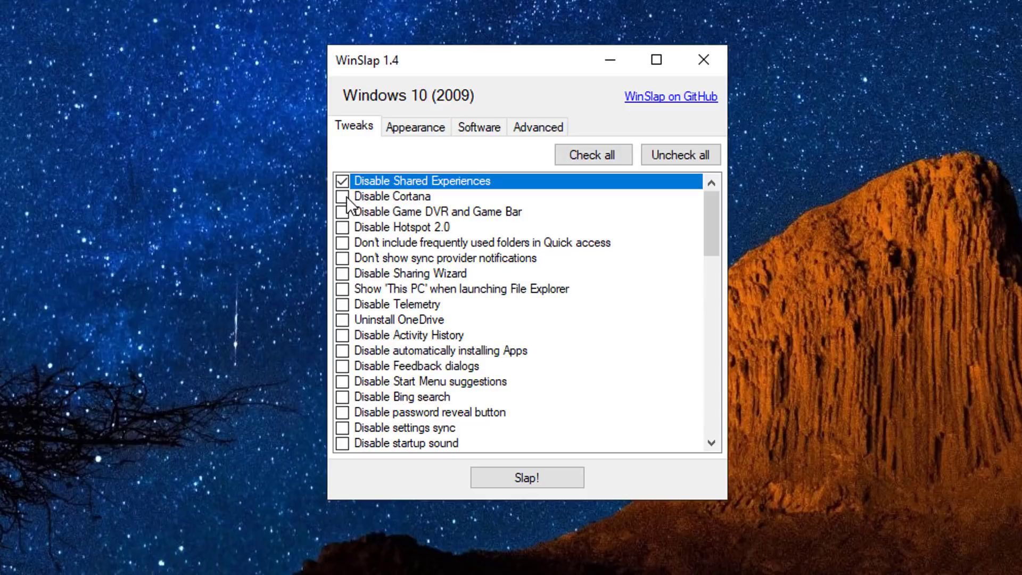
click(343, 197)
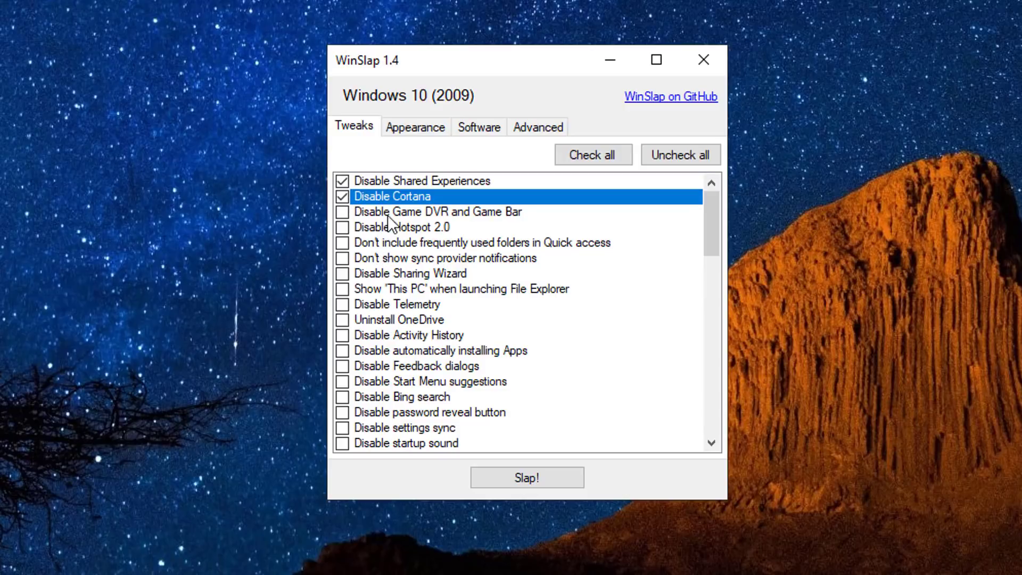
click(346, 217)
click(357, 231)
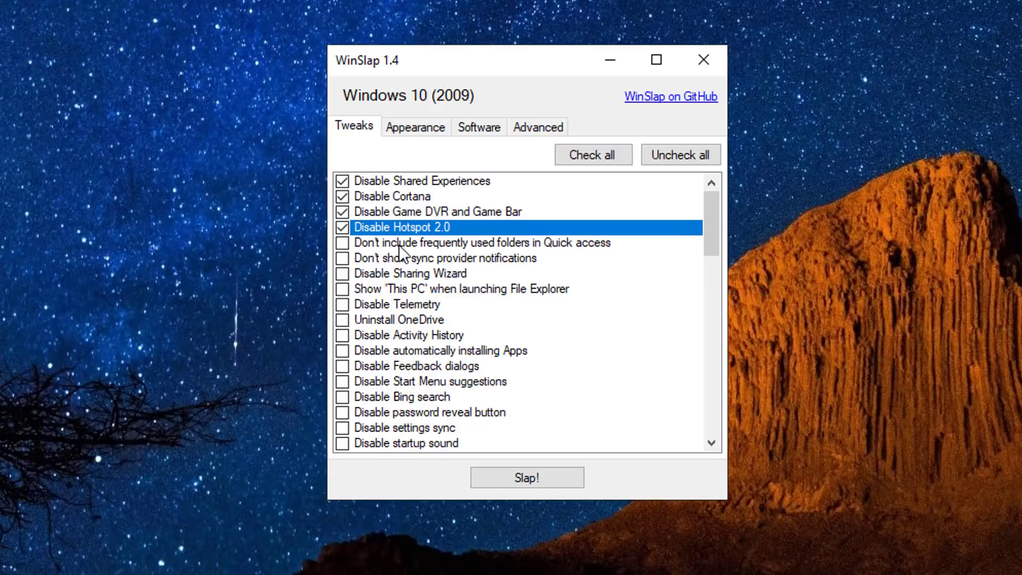
click(343, 244)
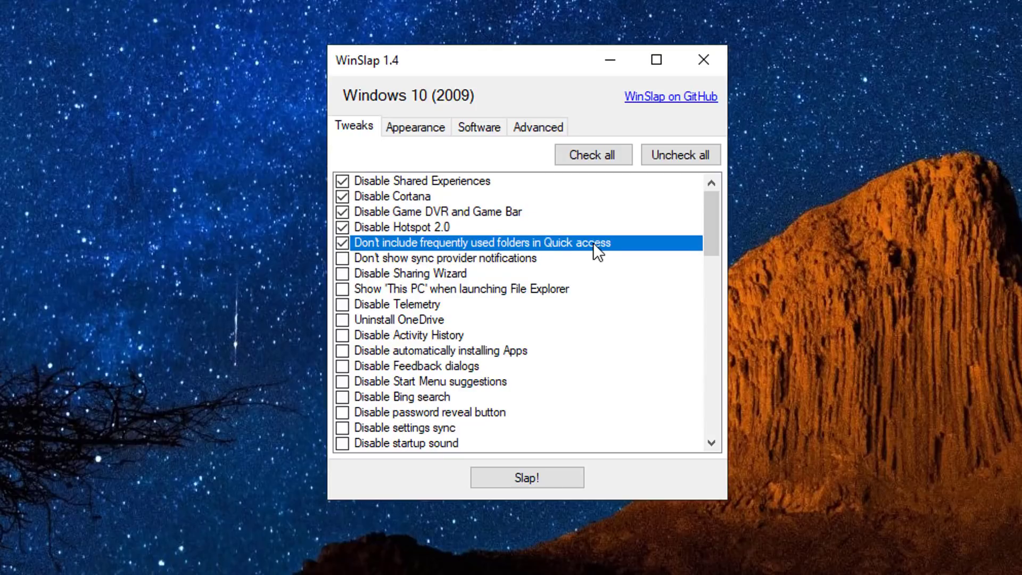
click(356, 260)
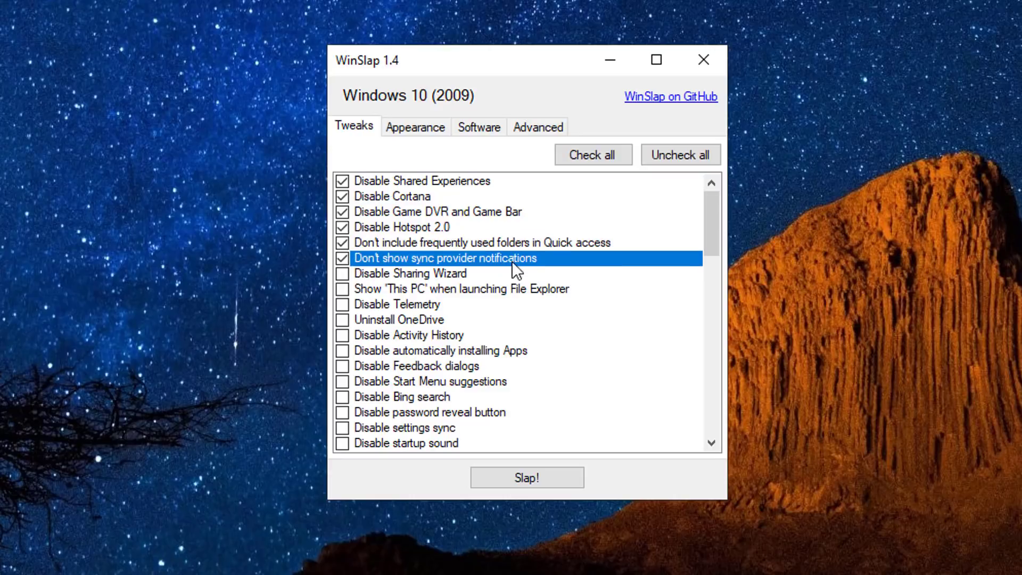
click(351, 273)
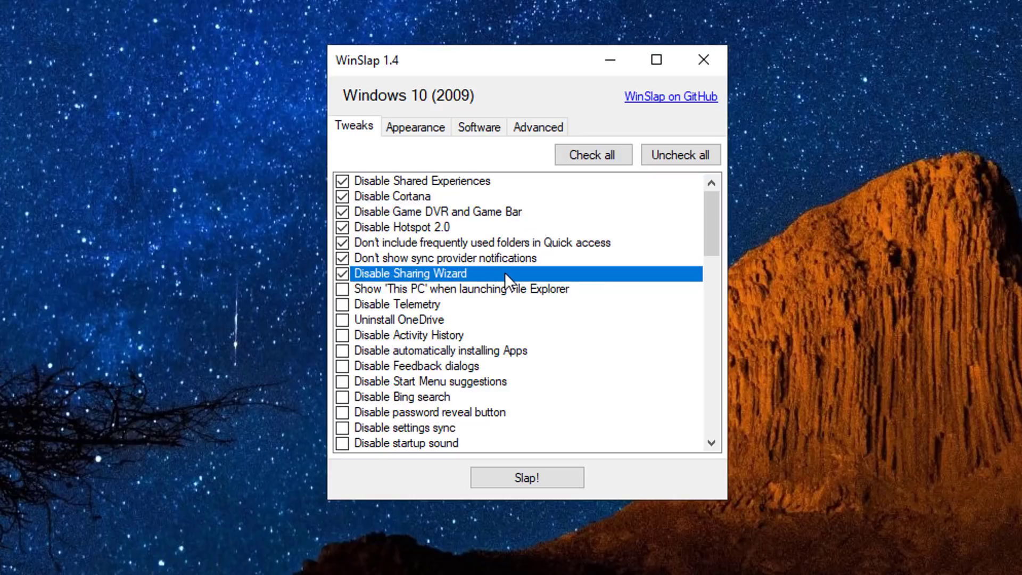
click(343, 274)
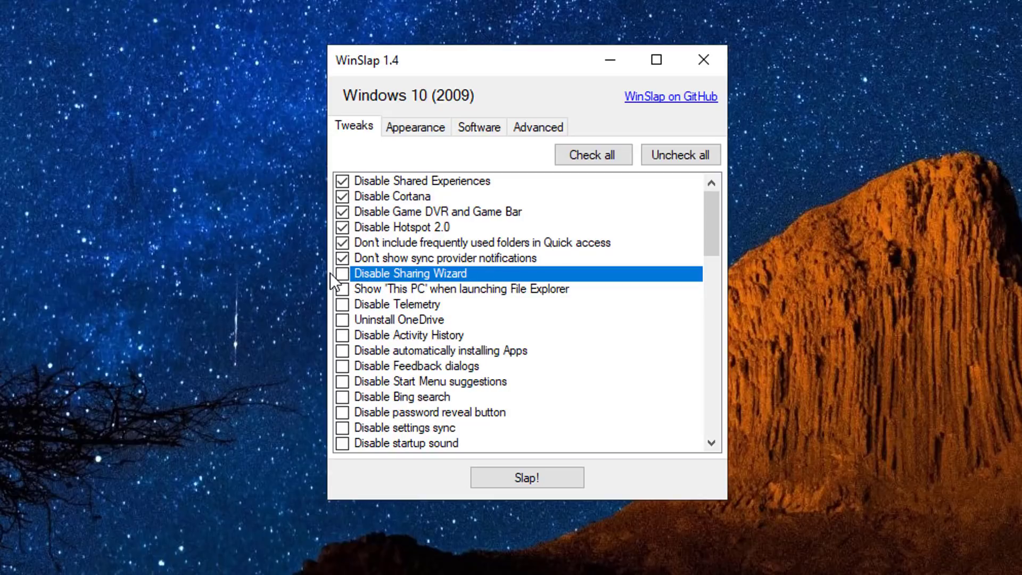
- Enable every option in the Tweaks list at once, including Disable Sharing Wizard, Disable Telemetry and Uninstall OneDrive
click(605, 160)
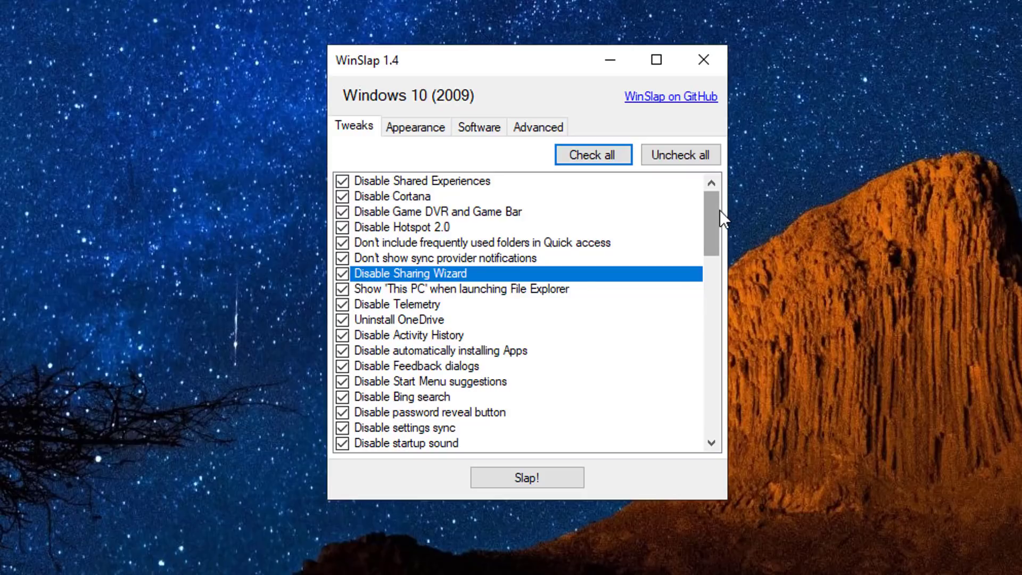
- Examine the enabled tweaks through the whole list, down to Disable Bluetooth advertisements
drag(720, 210, 715, 246)
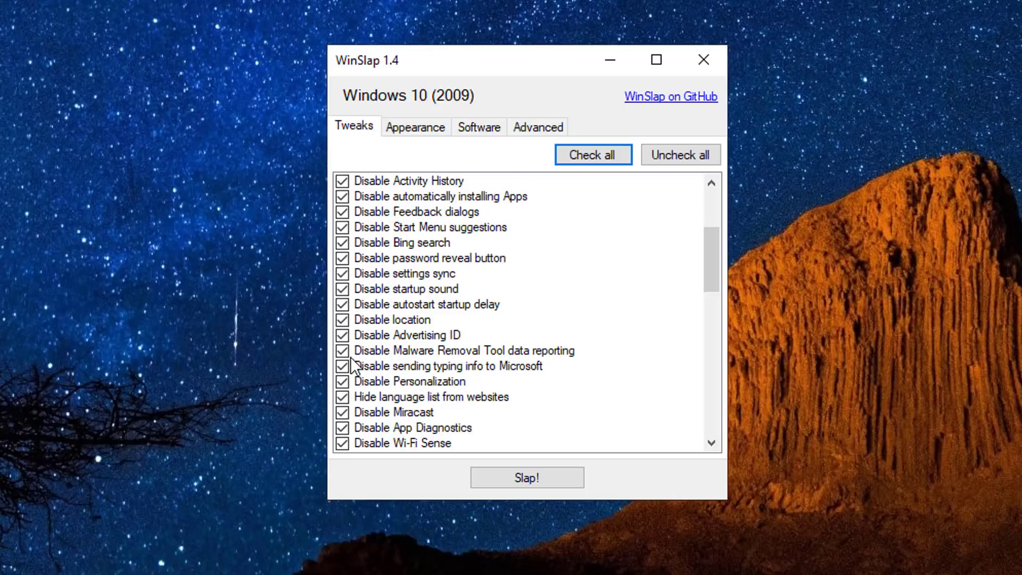
scroll(350, 357, down, 1)
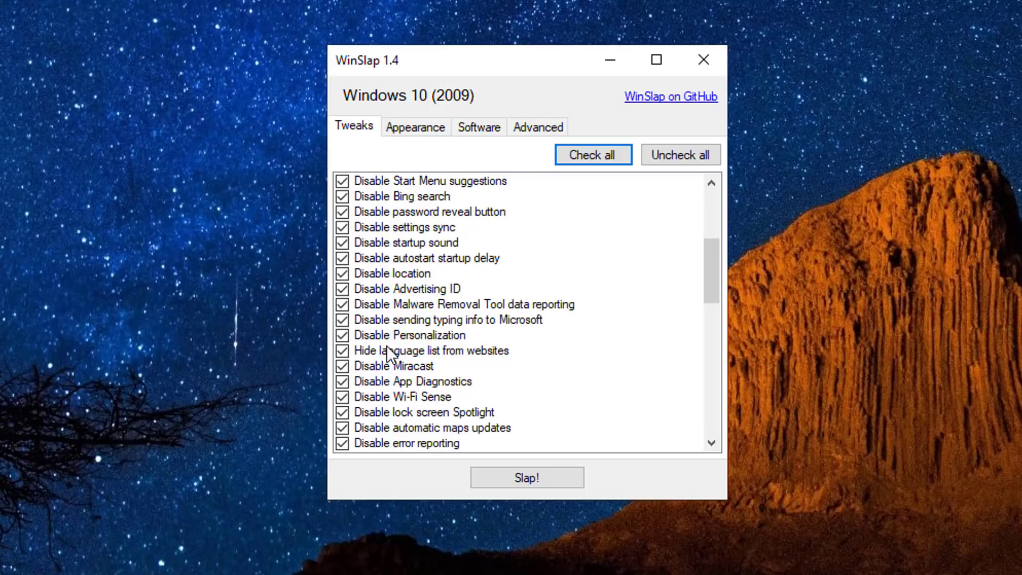
scroll(430, 341, down, 1)
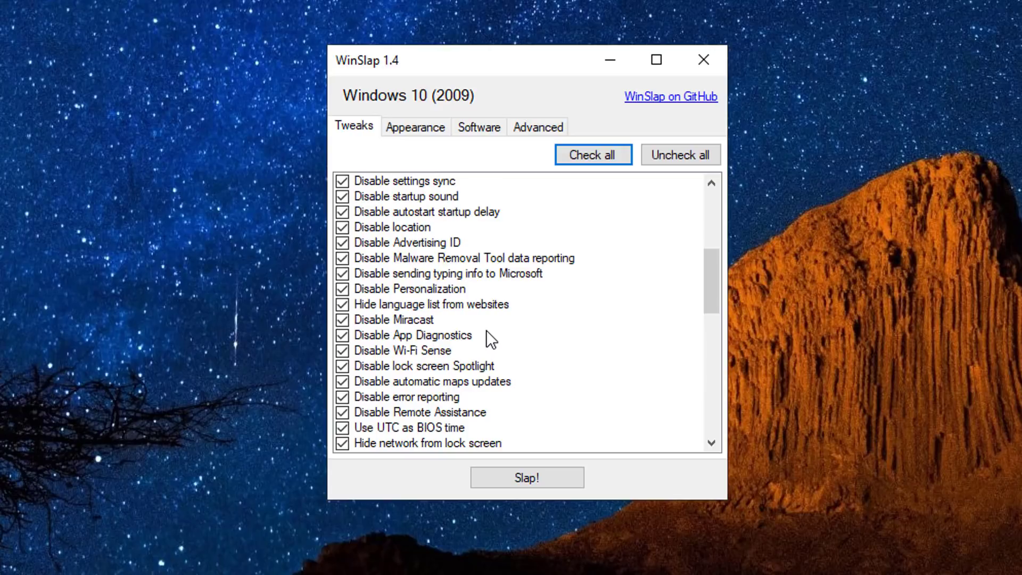
scroll(487, 331, down, 1)
scroll(487, 331, down, 1)
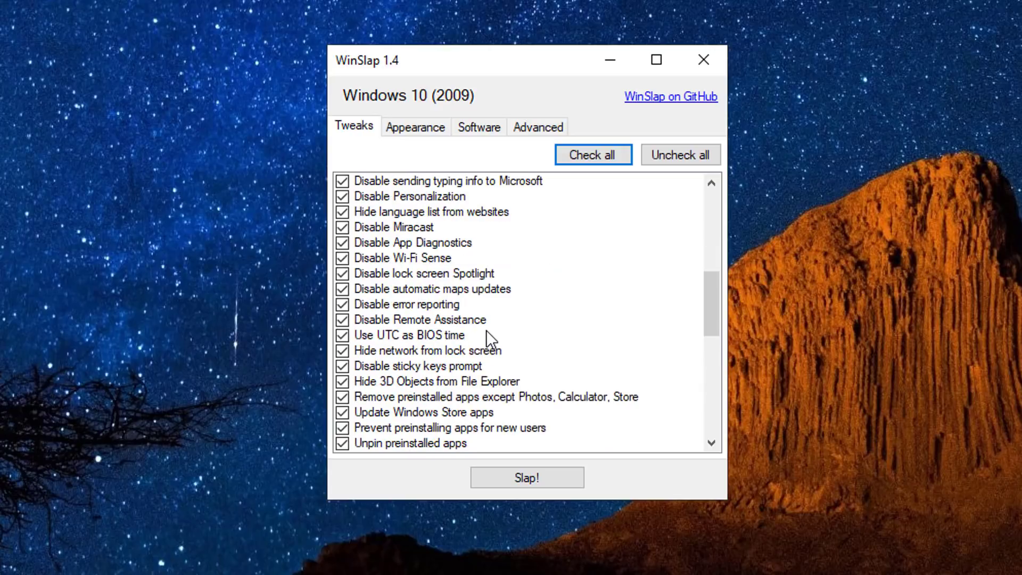
scroll(514, 335, down, 1)
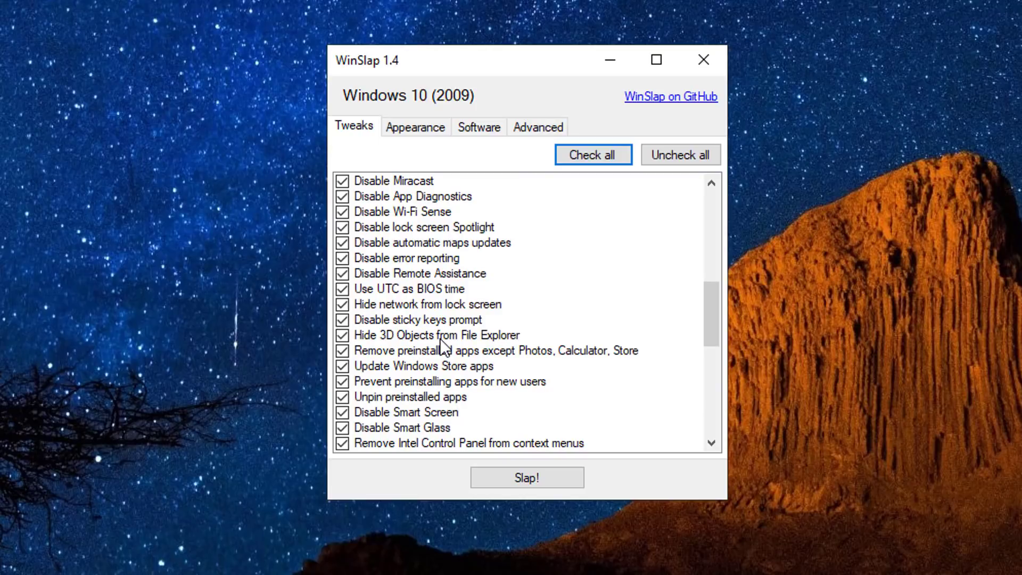
scroll(441, 338, down, 1)
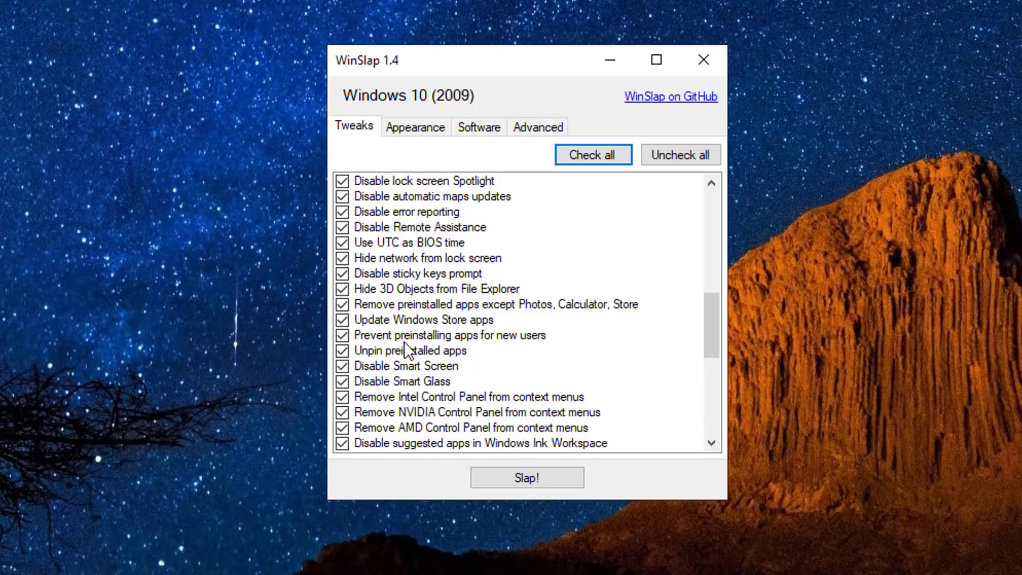
scroll(404, 349, down, 1)
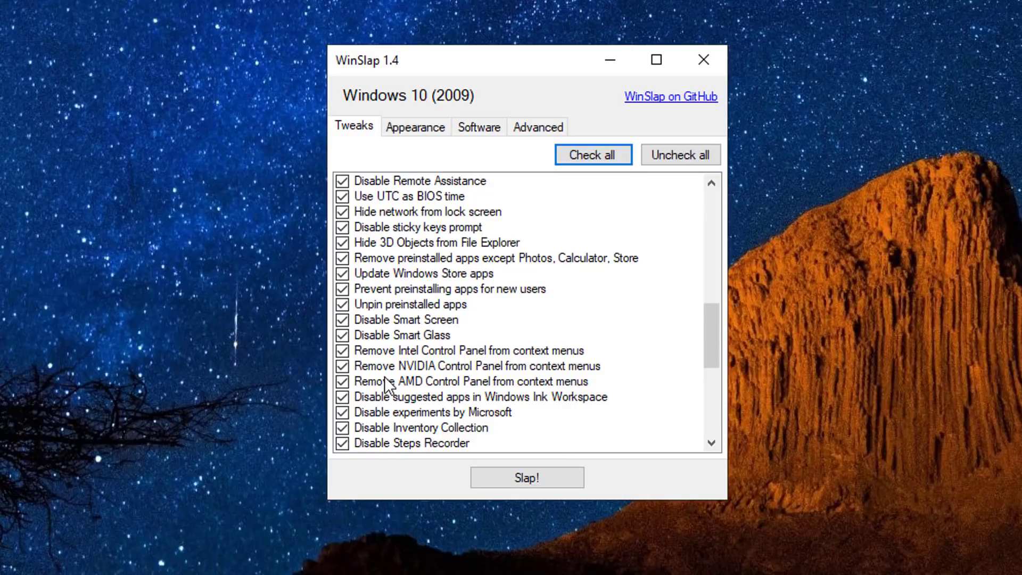
scroll(385, 376, down, 1)
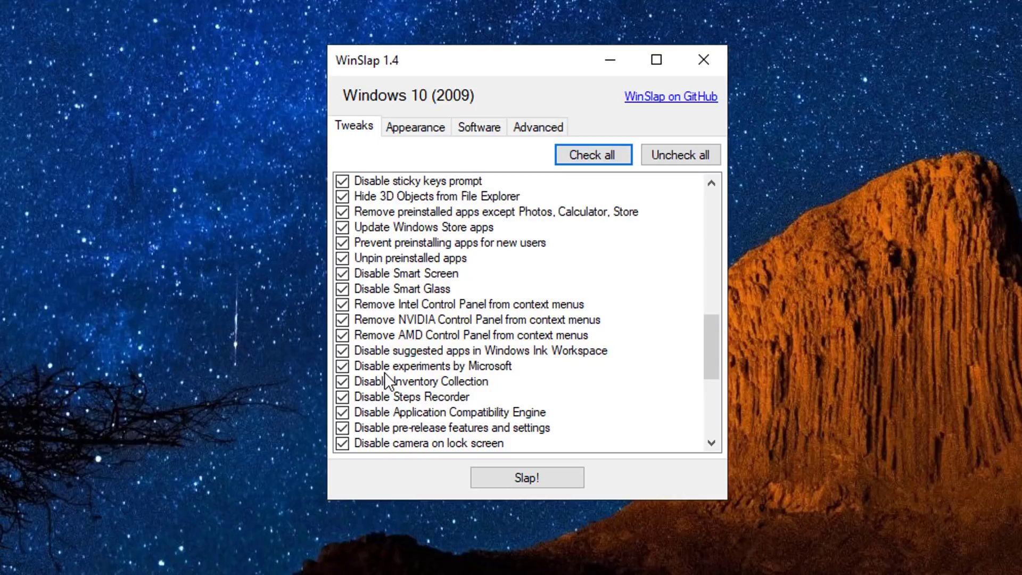
scroll(392, 377, down, 1)
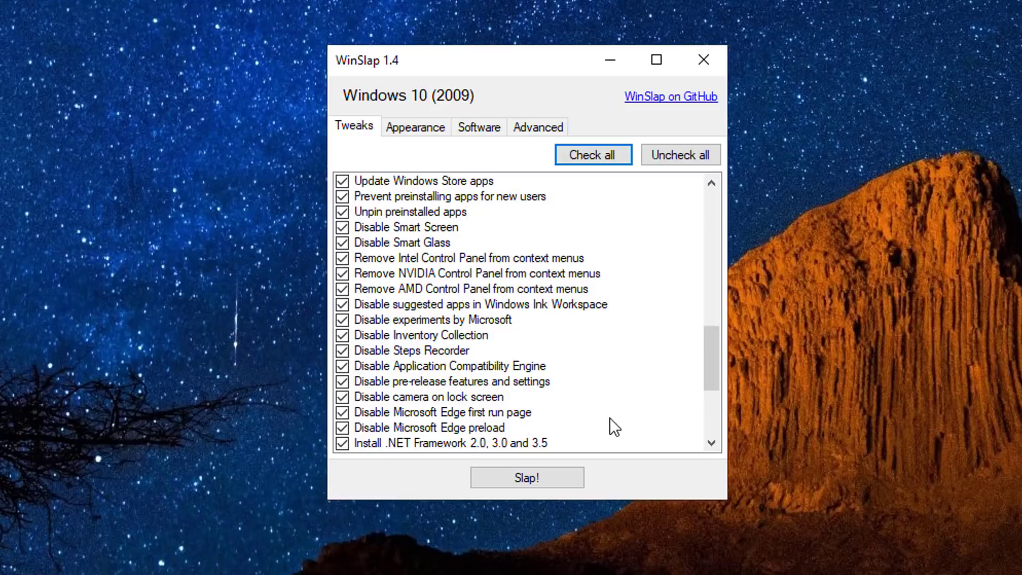
scroll(609, 428, down, 1)
scroll(610, 416, down, 2)
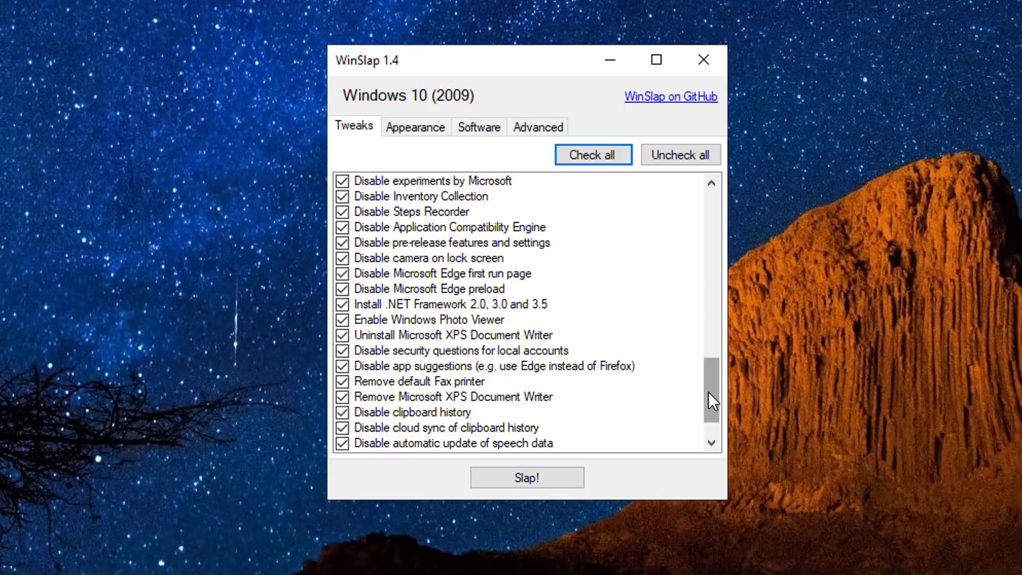
drag(709, 394, 711, 407)
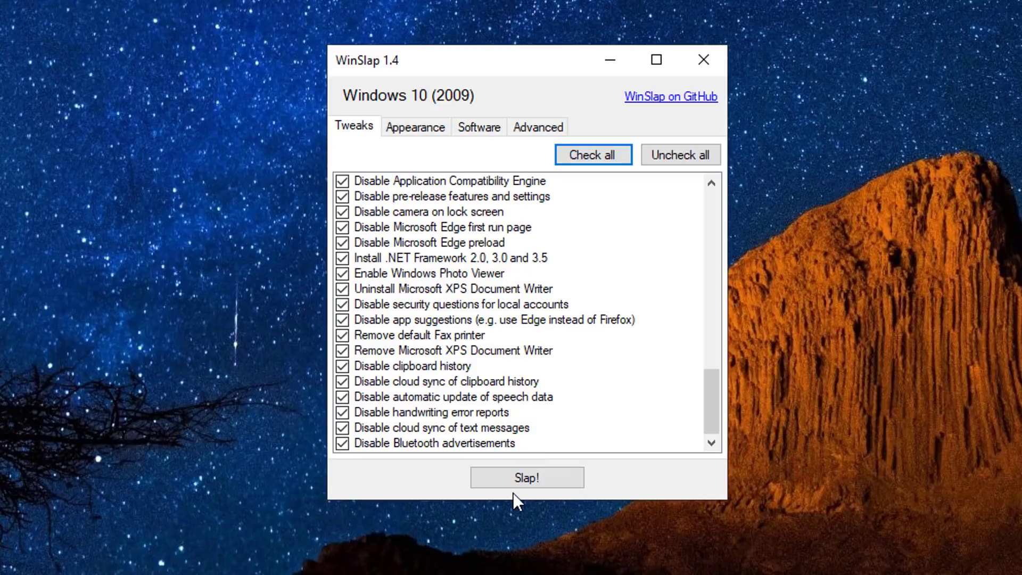
- Enable all Appearance options, from Add This PC shortcut to desktop to Hide Meet Now icon in taskbar
click(411, 130)
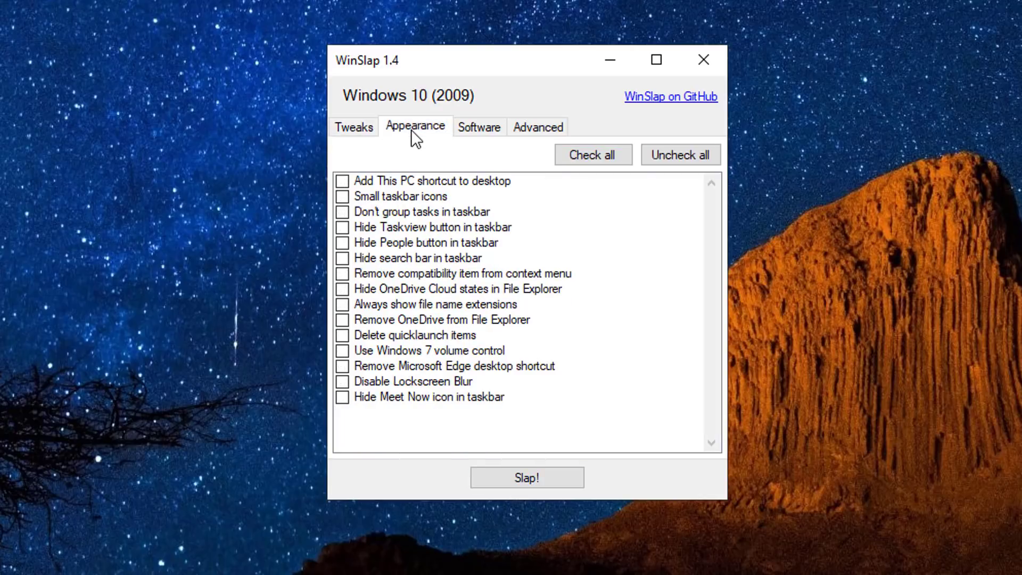
click(352, 127)
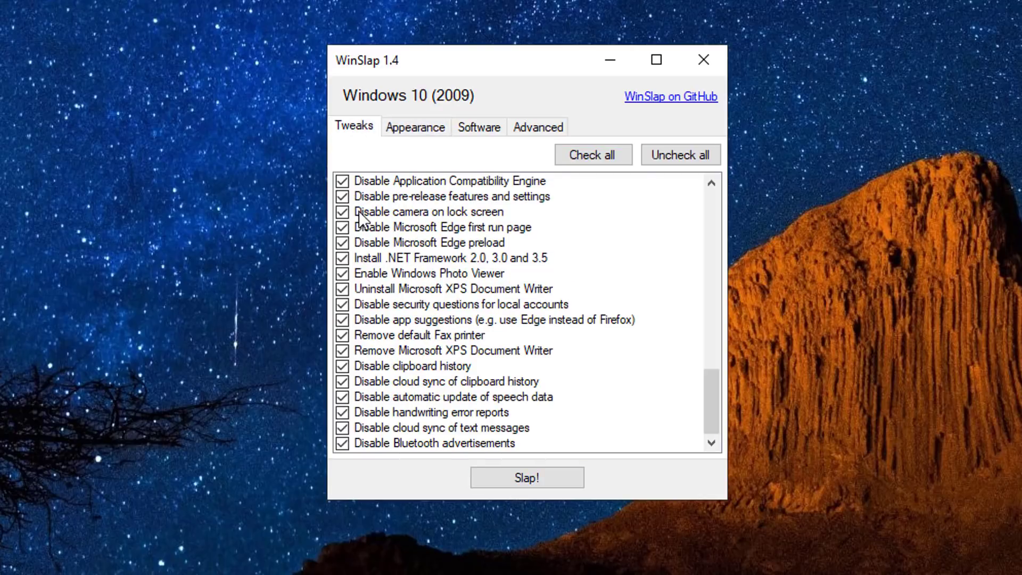
click(408, 126)
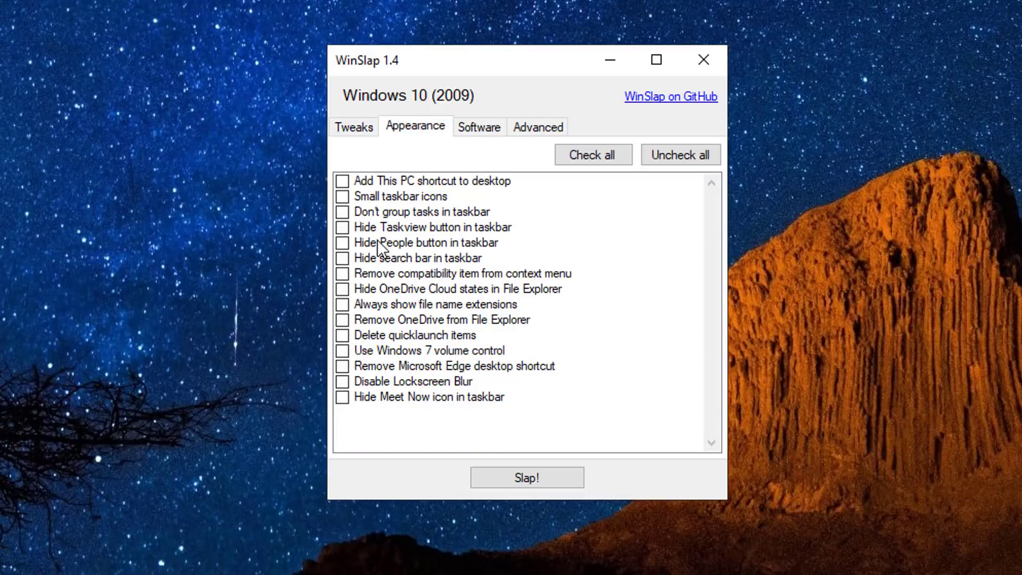
click(342, 182)
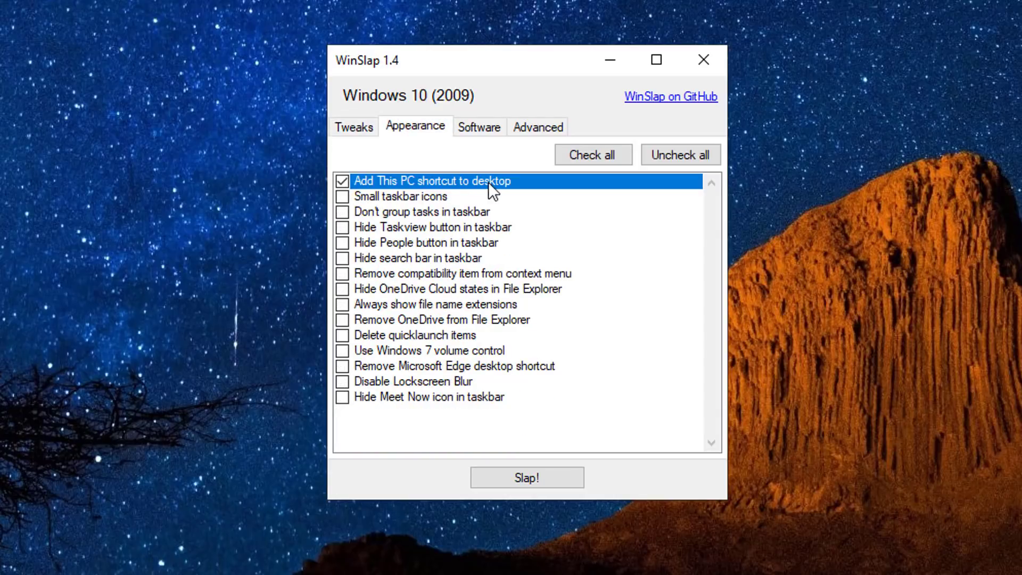
click(342, 195)
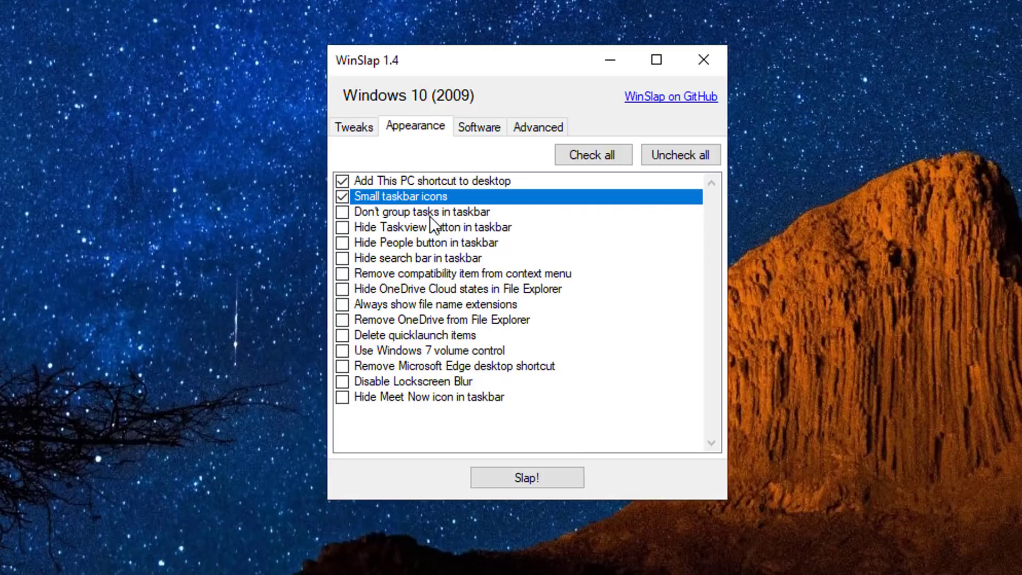
click(347, 212)
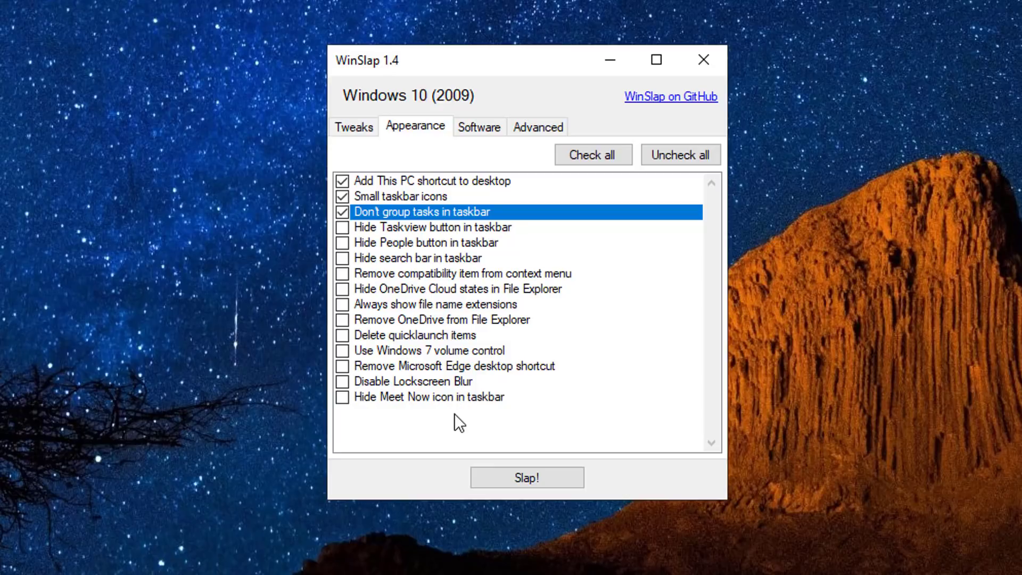
click(588, 155)
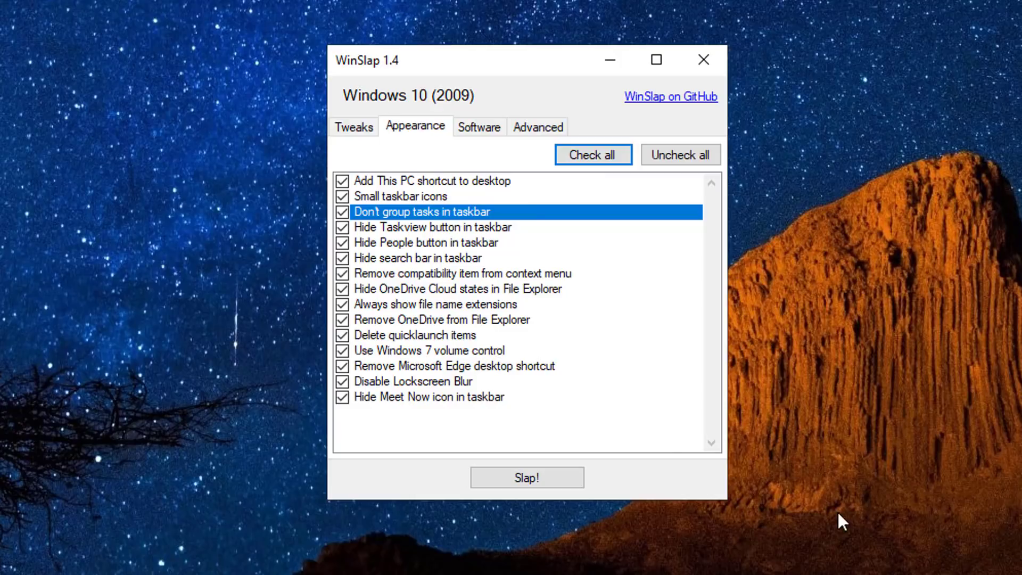
- Select Audacity, BalenaEtcher, CPU-Z and GPU-Z for installation in the Software list
click(490, 129)
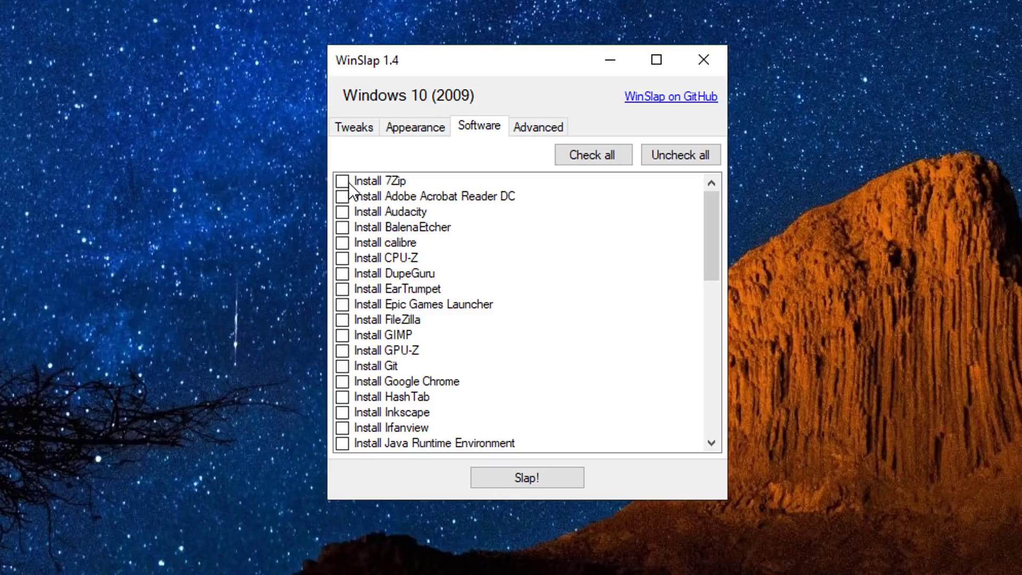
click(342, 212)
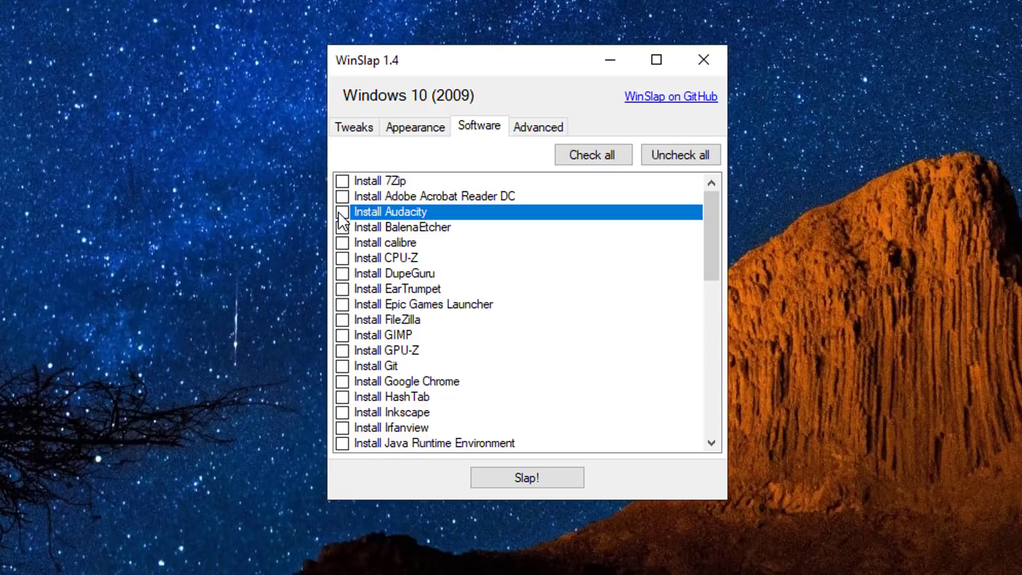
click(342, 226)
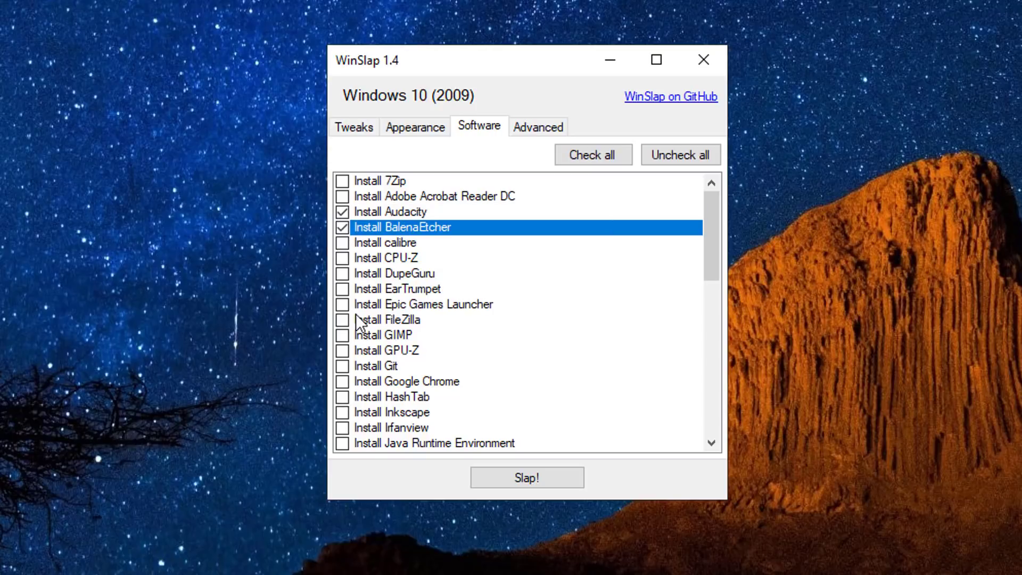
click(342, 258)
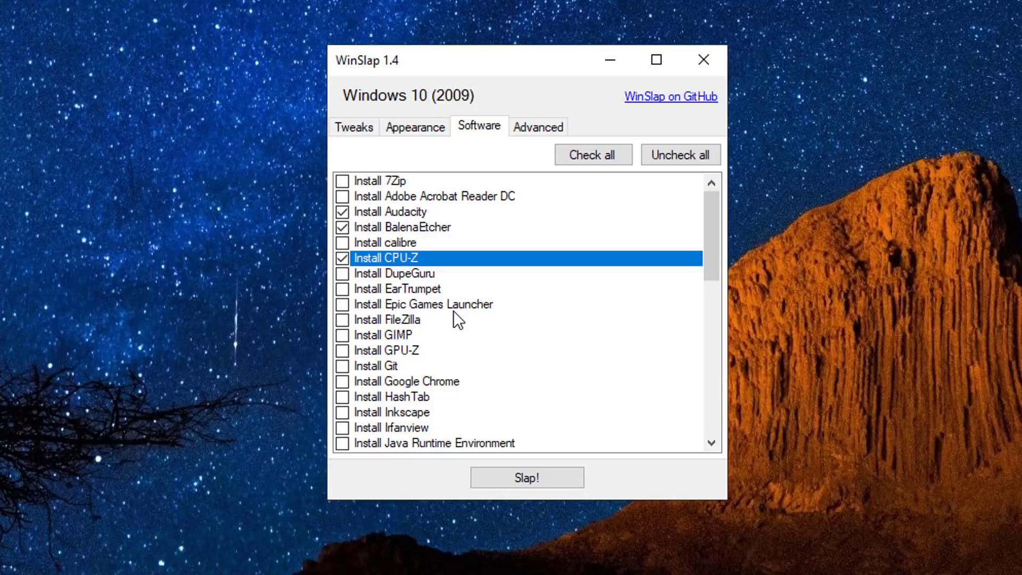
click(341, 352)
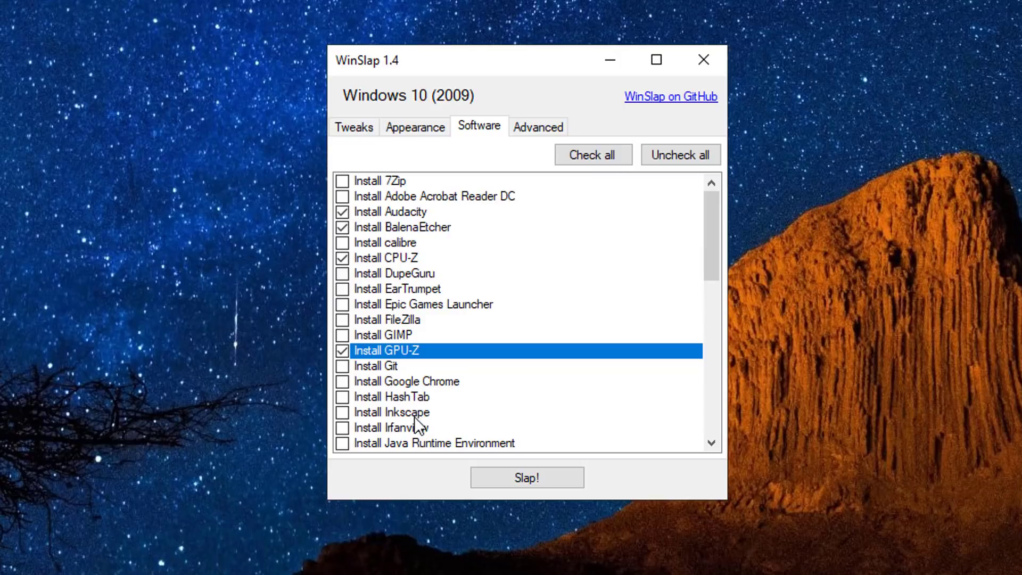
- Select KeePassXC and Notepad++ for installation as well
scroll(414, 416, down, 1)
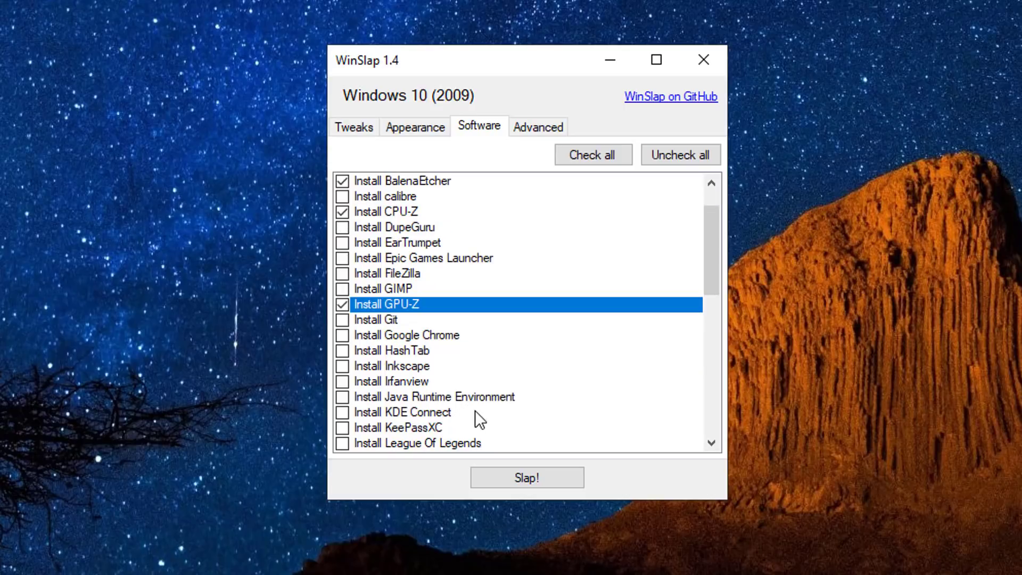
scroll(475, 410, down, 1)
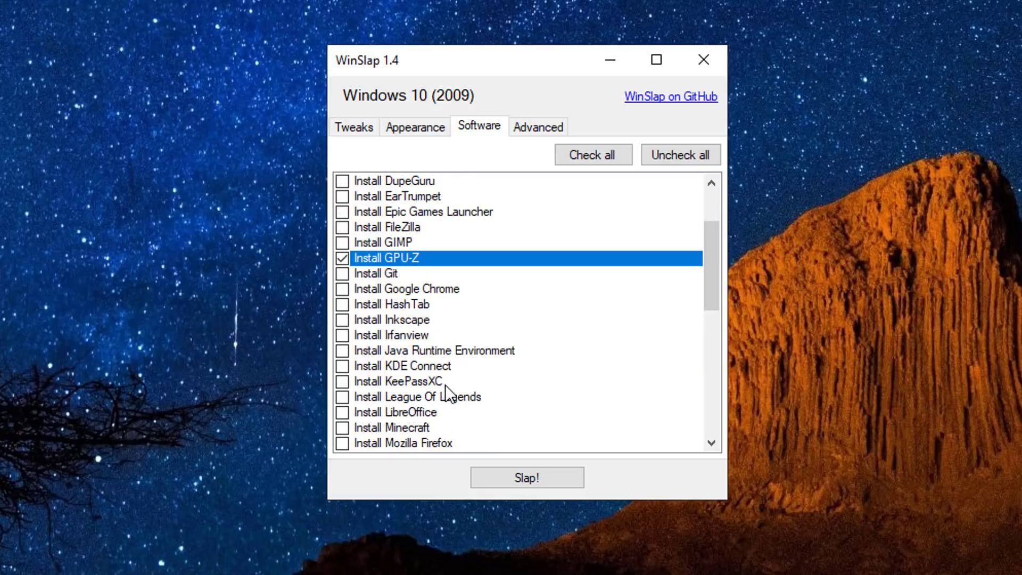
click(343, 382)
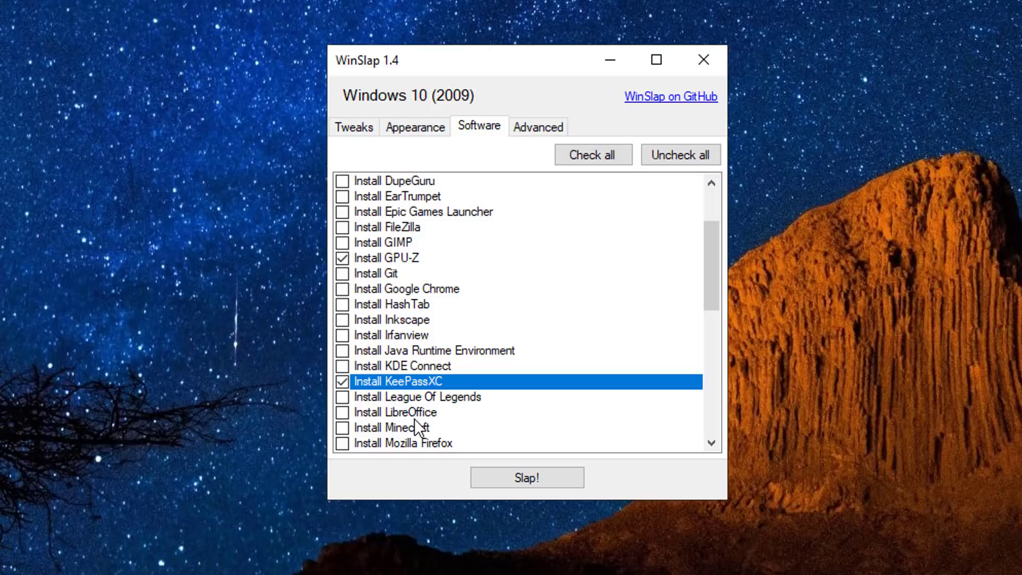
scroll(415, 420, down, 1)
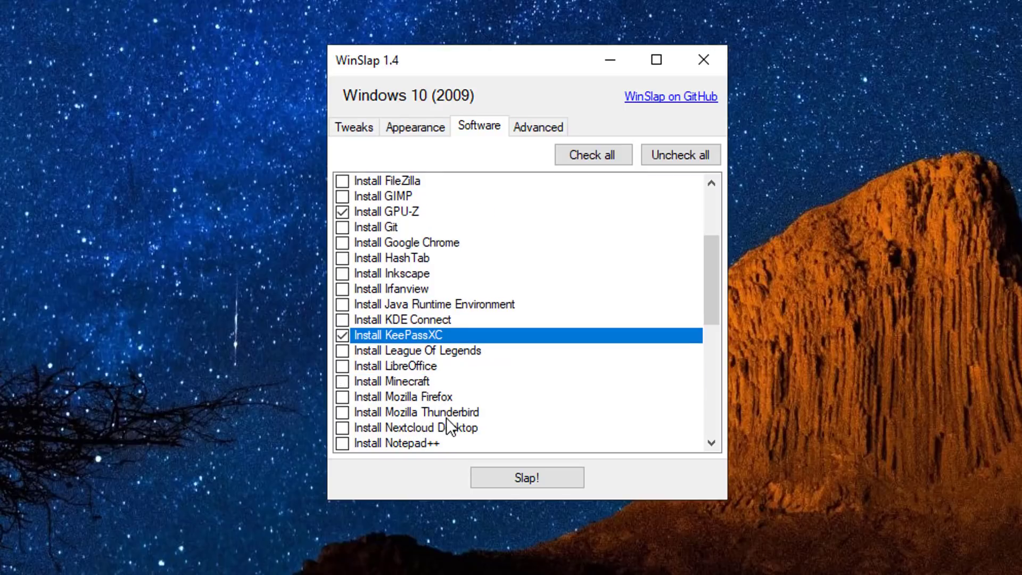
scroll(447, 426, down, 1)
click(341, 398)
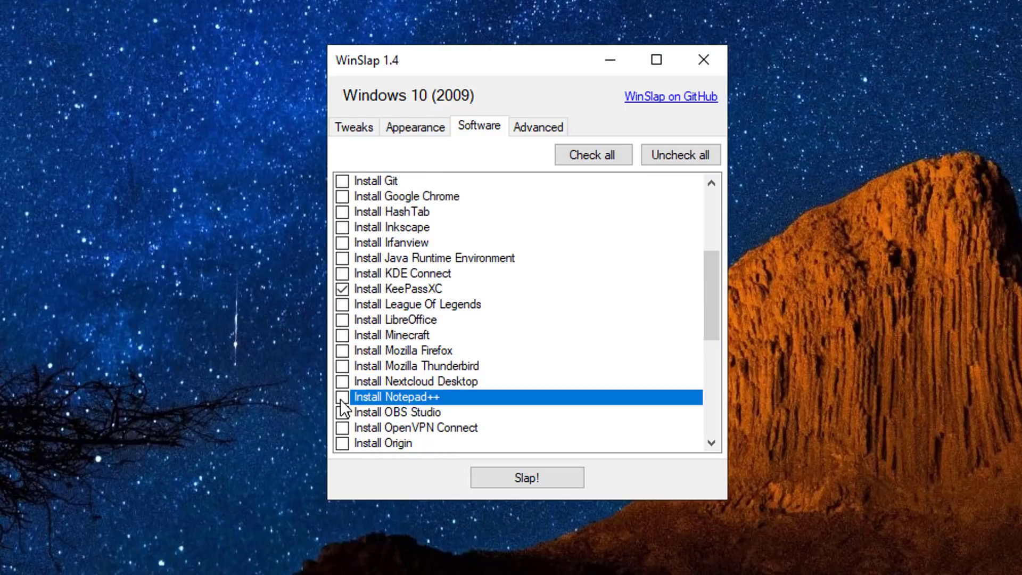
click(342, 397)
- Look through the rest of the installable software, from OBS Studio down to Zoom
scroll(351, 440, down, 1)
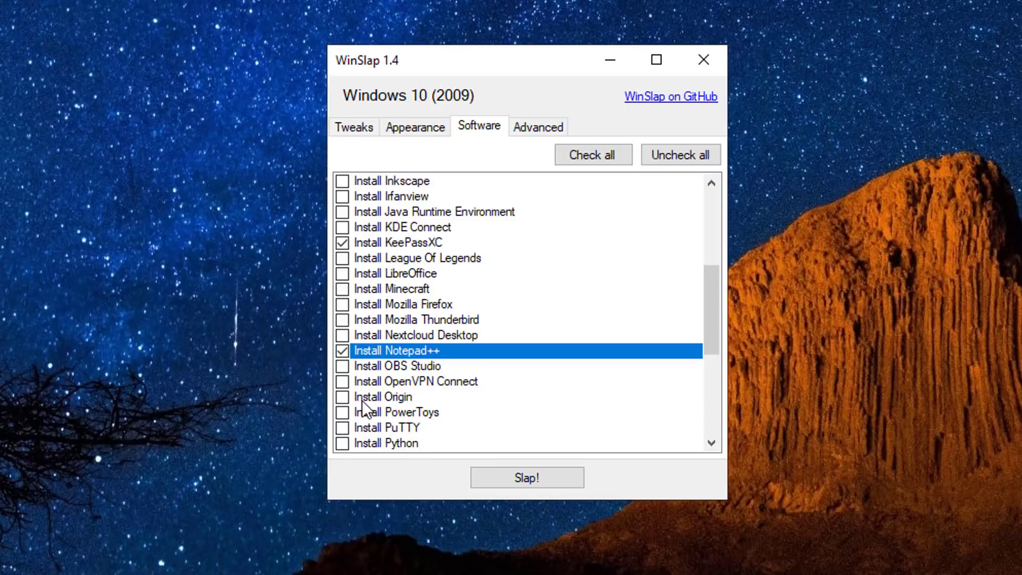
scroll(426, 434, down, 1)
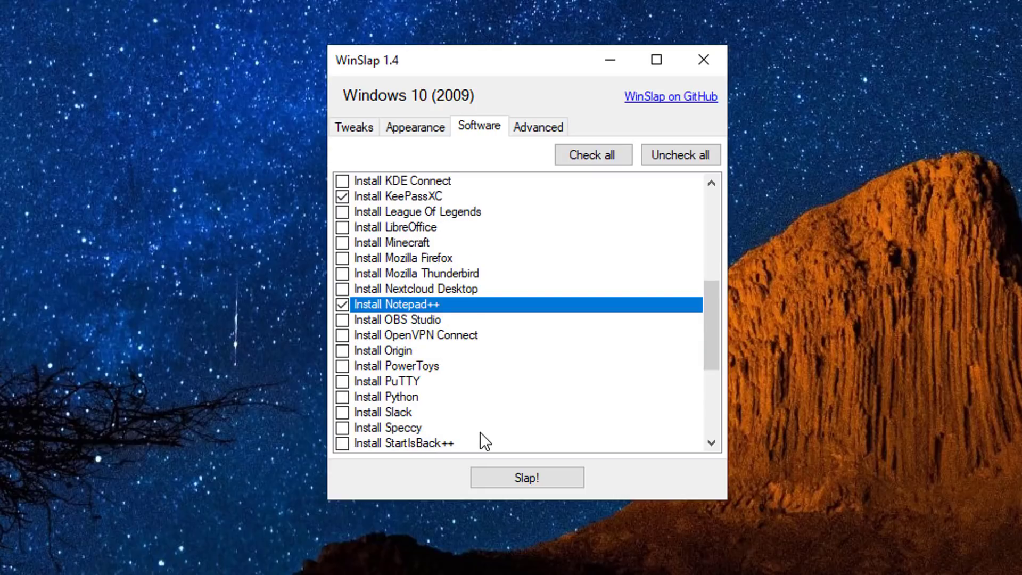
scroll(480, 432, down, 1)
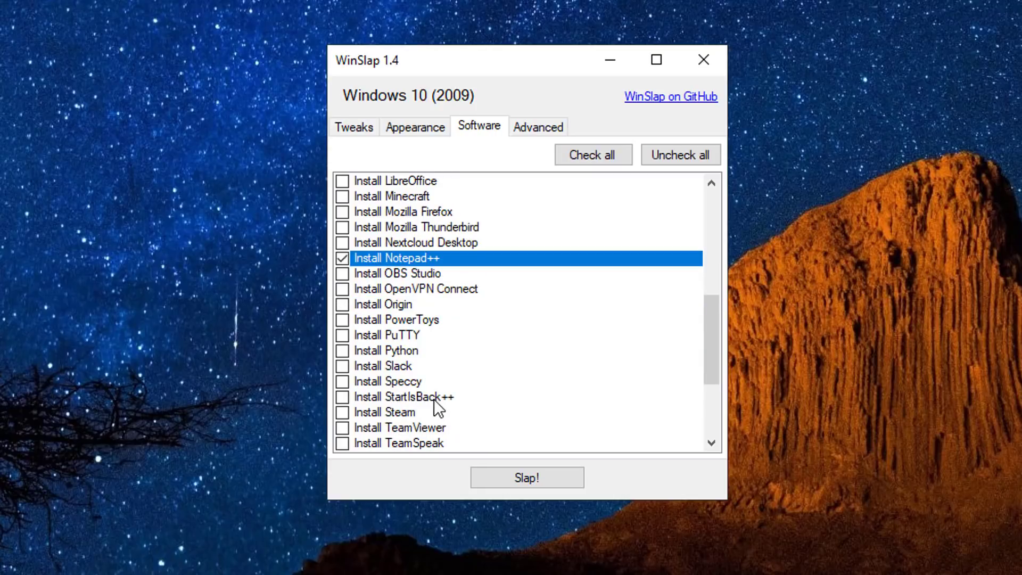
scroll(476, 415, down, 1)
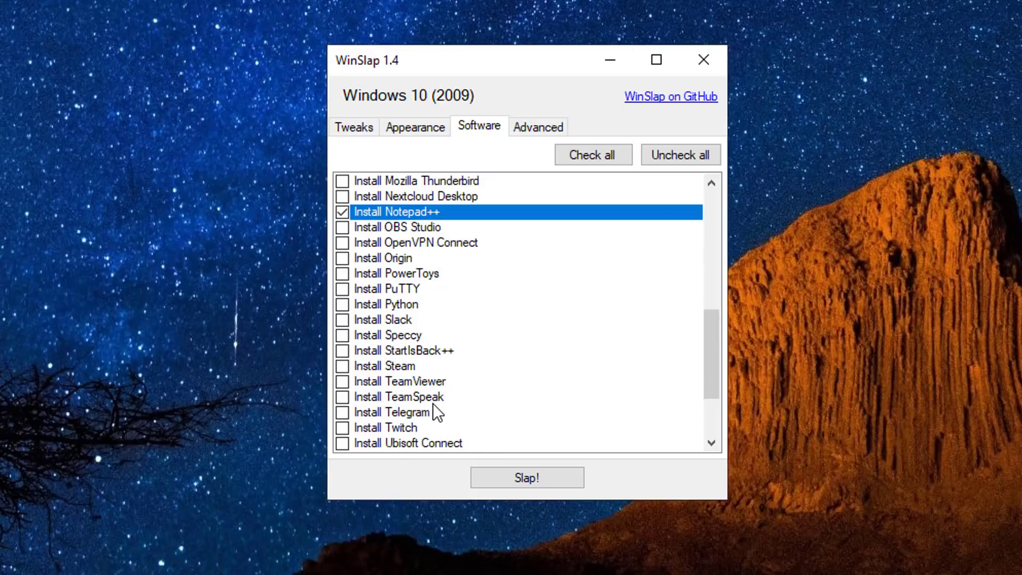
scroll(433, 404, down, 2)
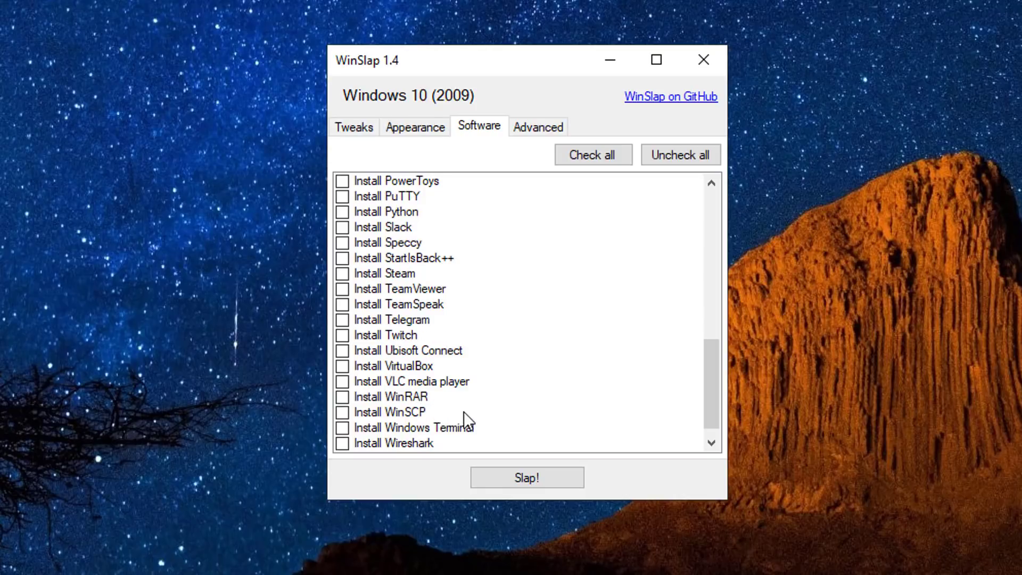
scroll(464, 413, down, 1)
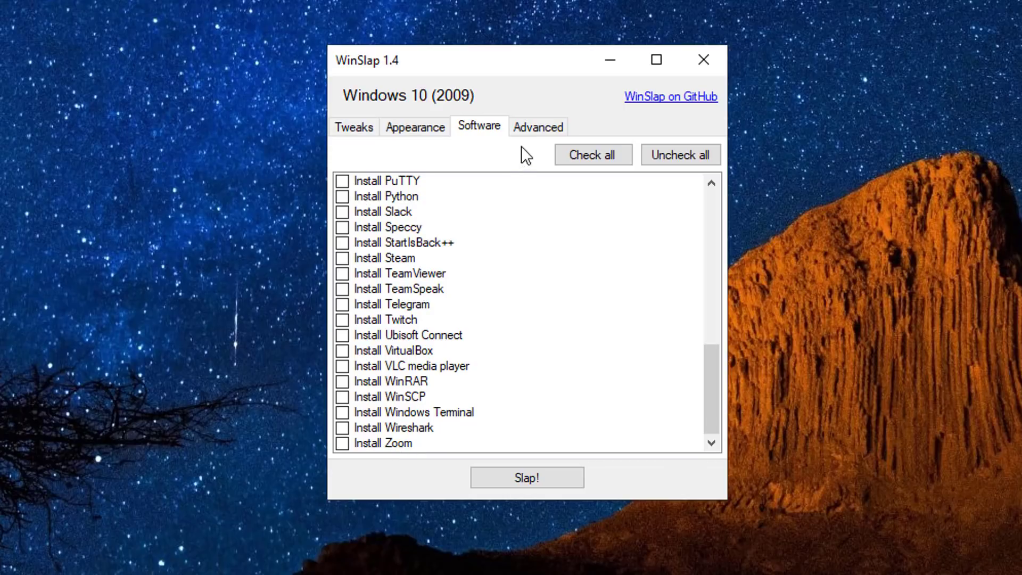
- Enable all Advanced options except Enable Windows Subsystem for Linux, including Disable Background Apps, Disable Windows Defender and Uninstall Internet Explorer
click(526, 127)
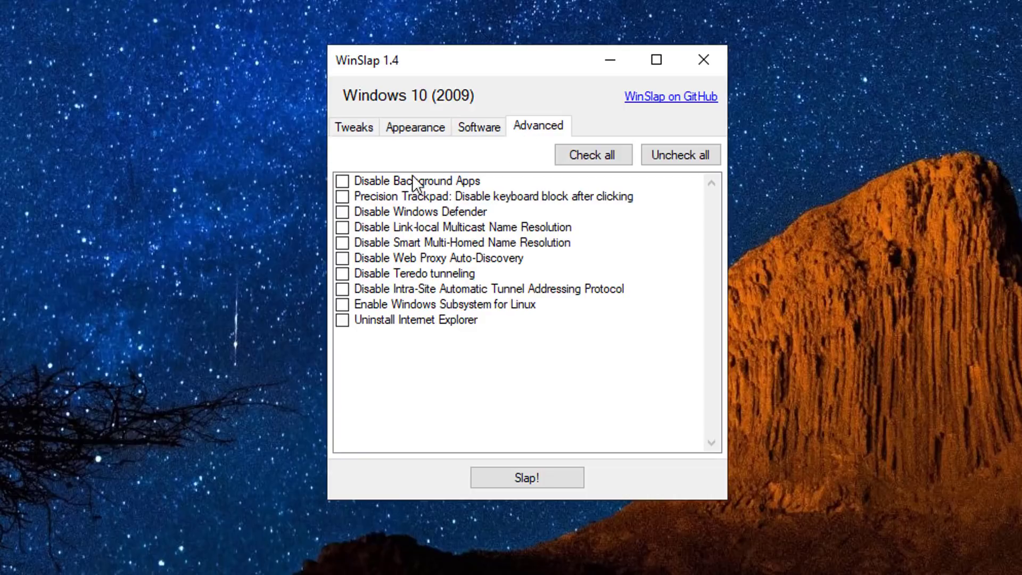
click(347, 181)
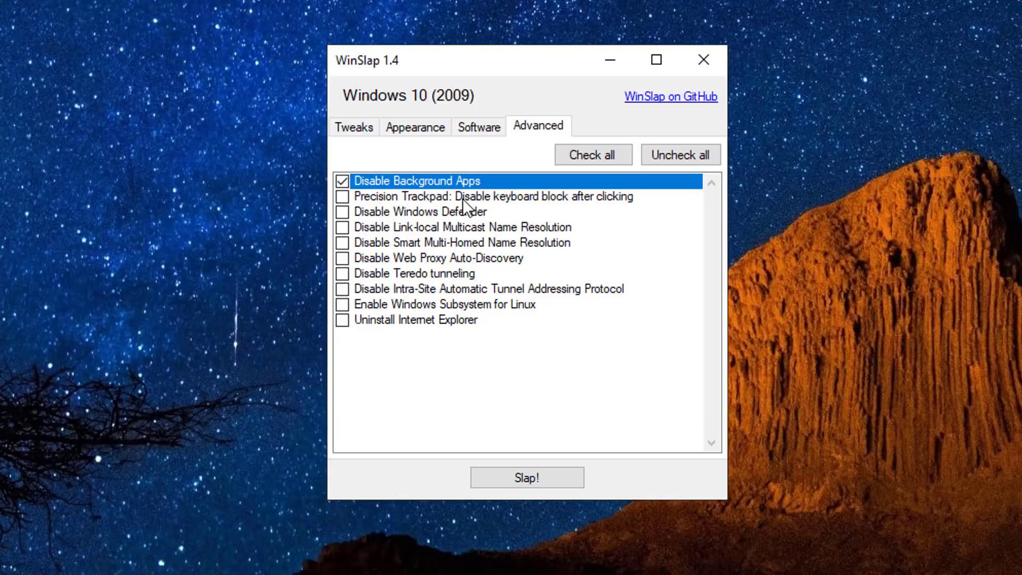
click(343, 197)
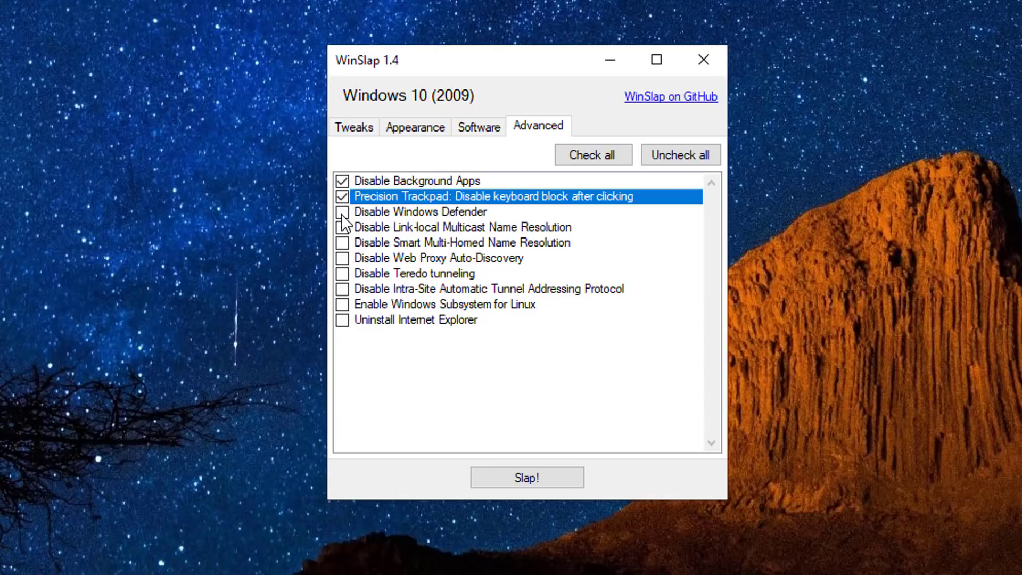
click(344, 213)
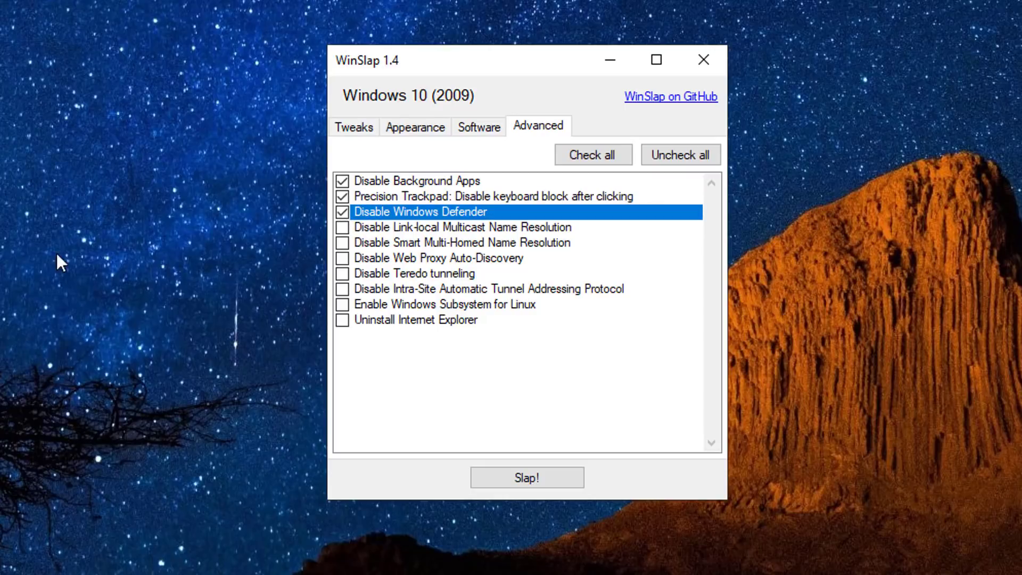
click(342, 228)
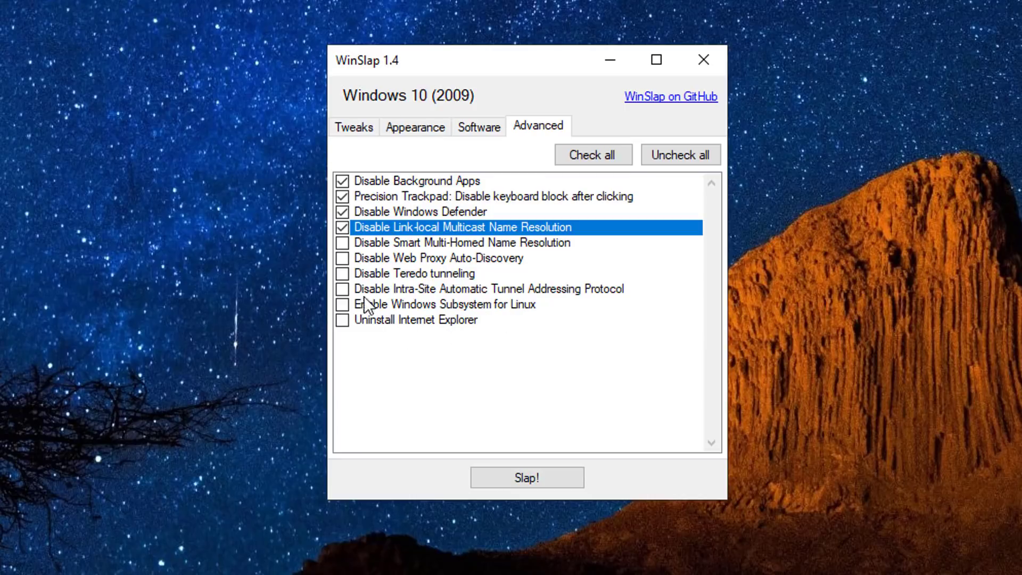
click(608, 155)
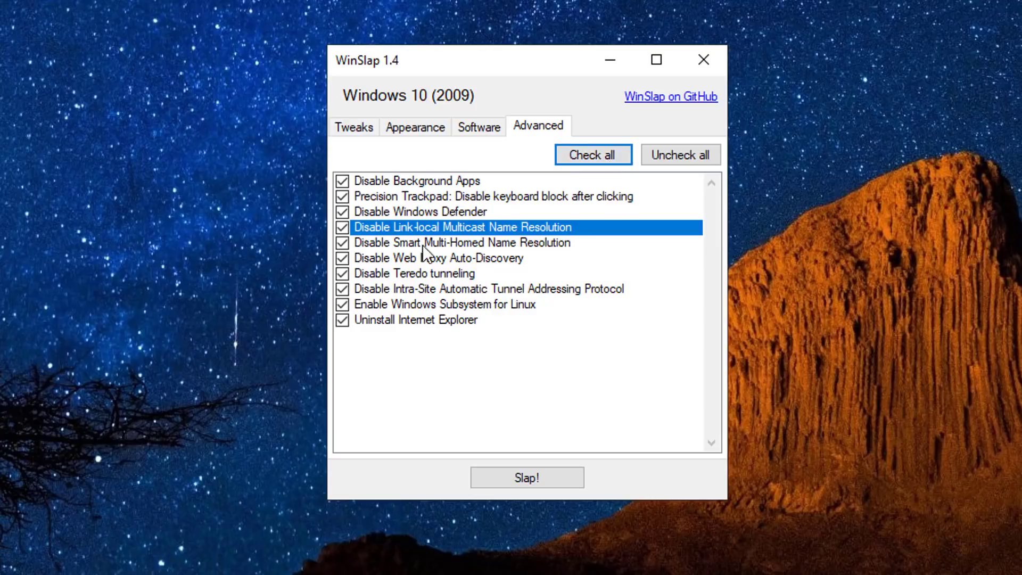
click(344, 305)
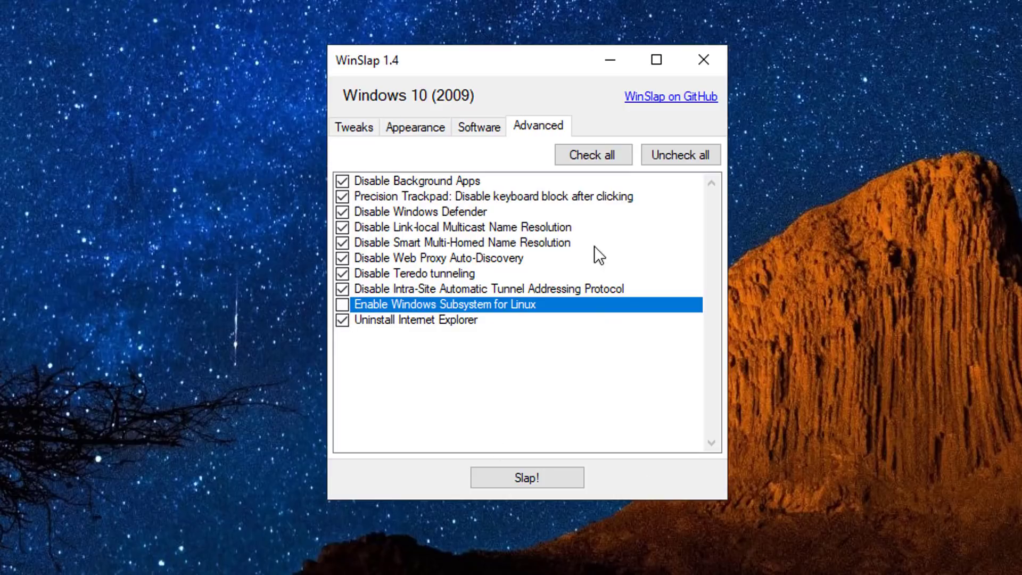
- Run Slap! to apply all selected changes and accept the risk and restart warning
click(514, 485)
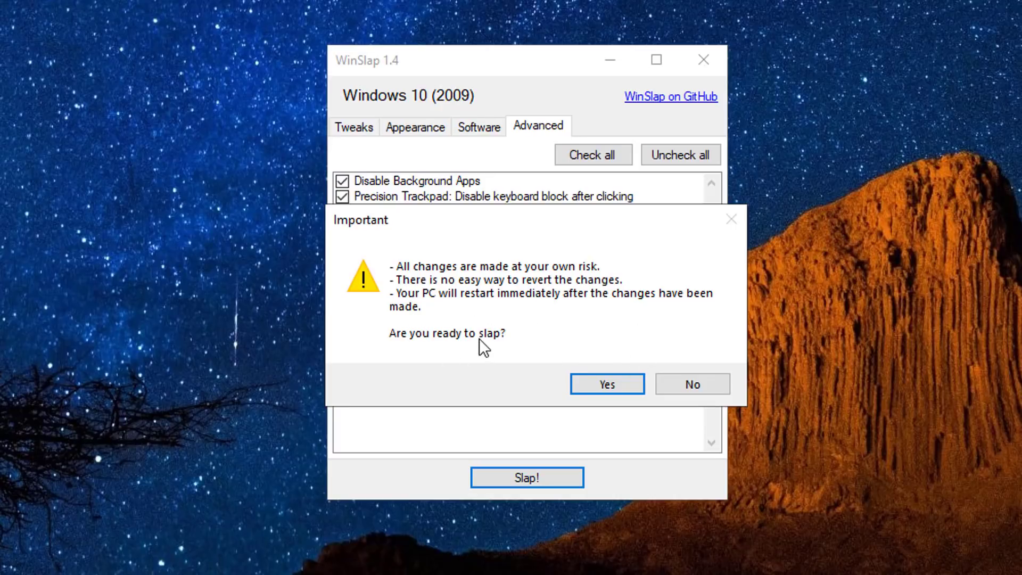
click(610, 384)
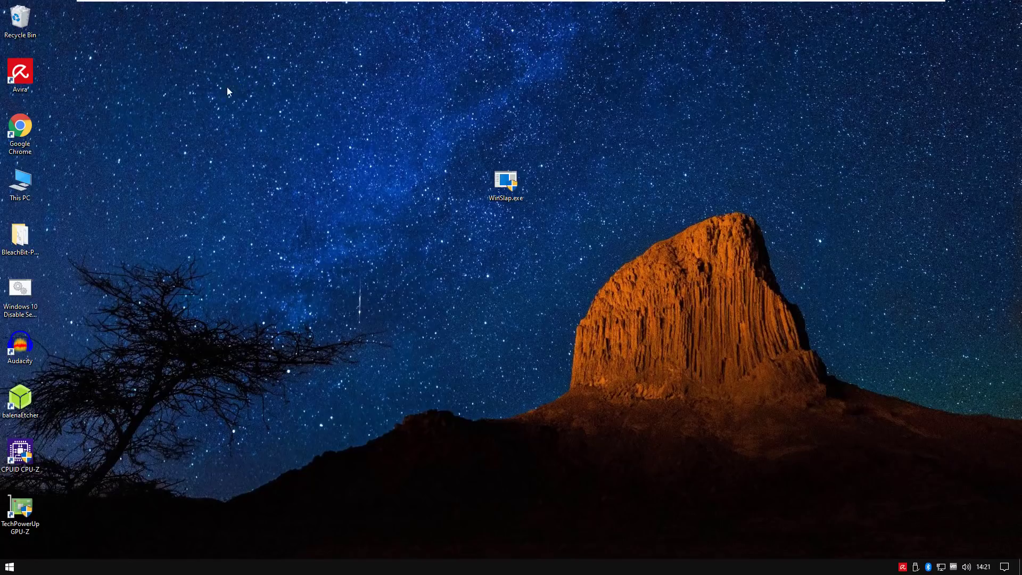
- Check the Start menu's app list and tiles after the restart, then close it
click(10, 567)
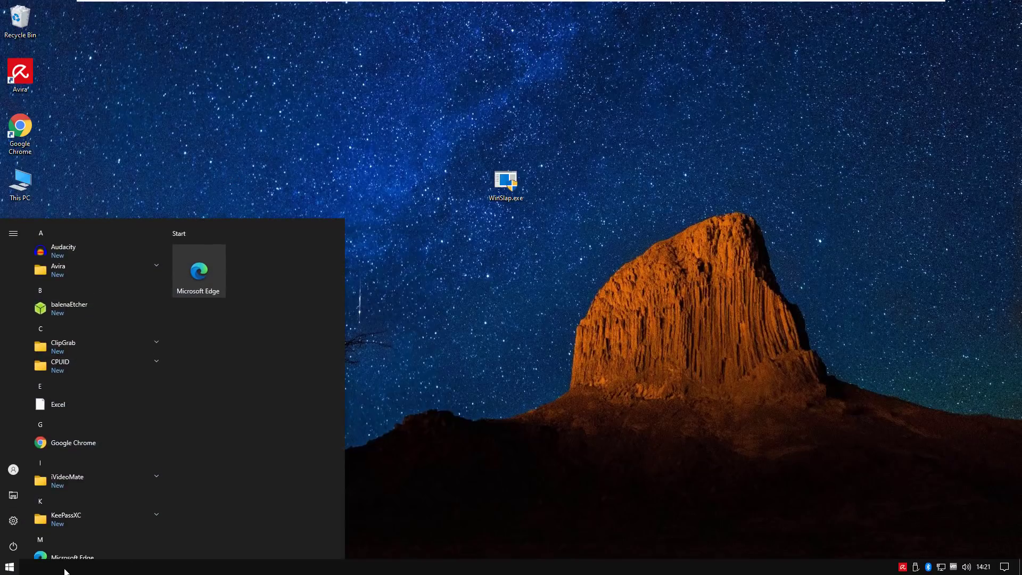
click(493, 486)
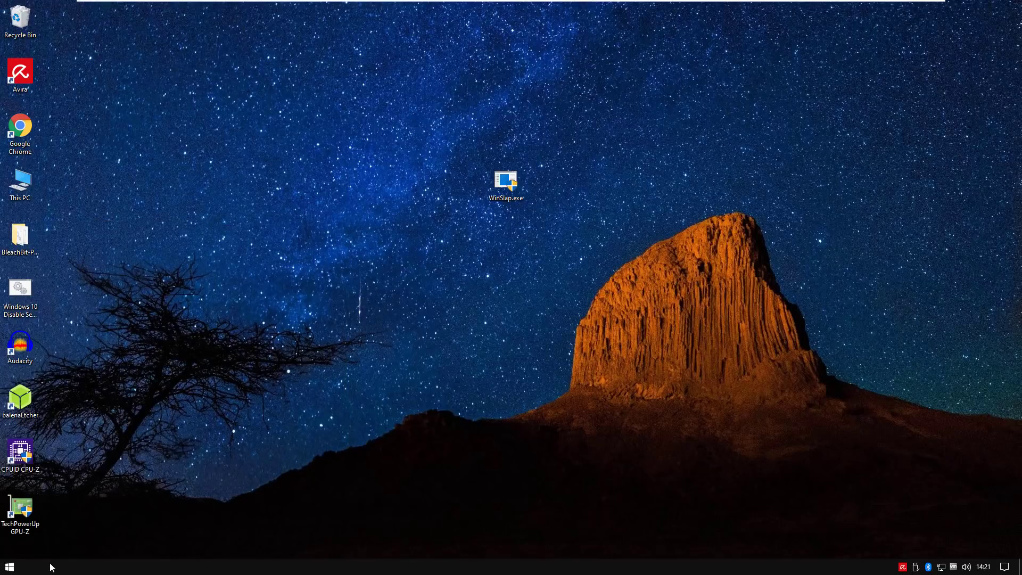
- Review the Windows privacy settings for General, Speech, Inking & typing personalisation, and Diagnostics & feedback
click(10, 566)
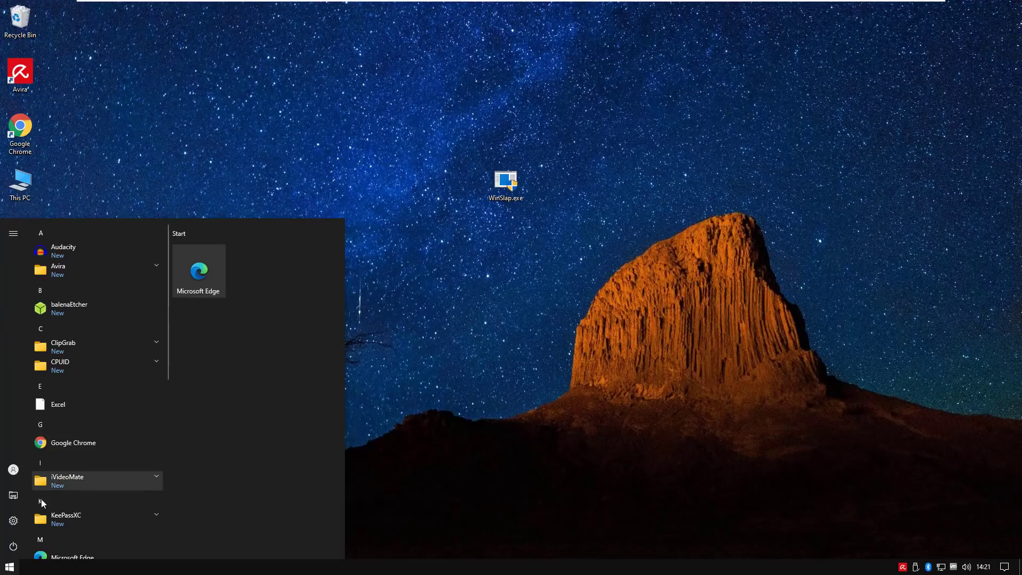
click(14, 521)
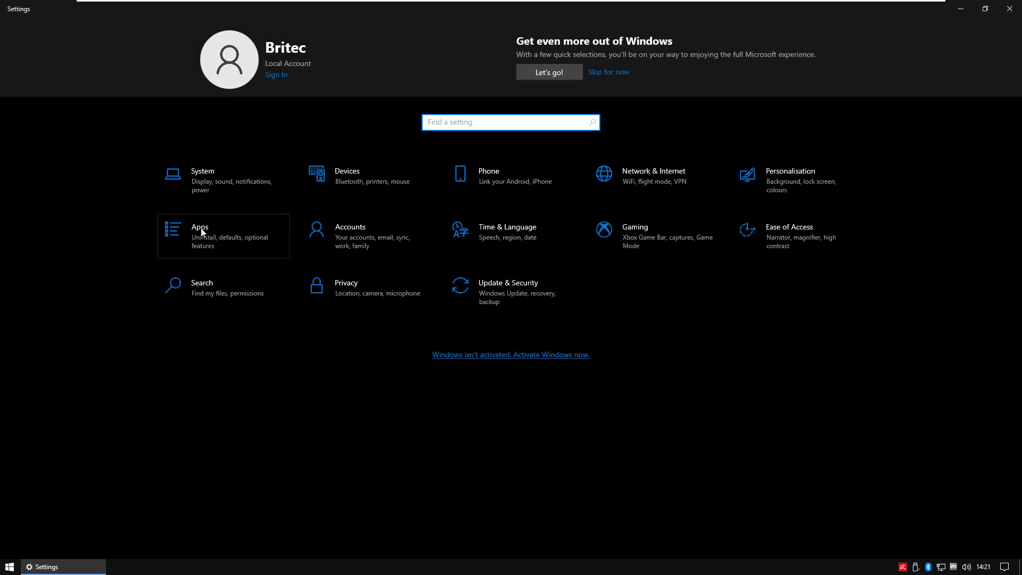
click(343, 290)
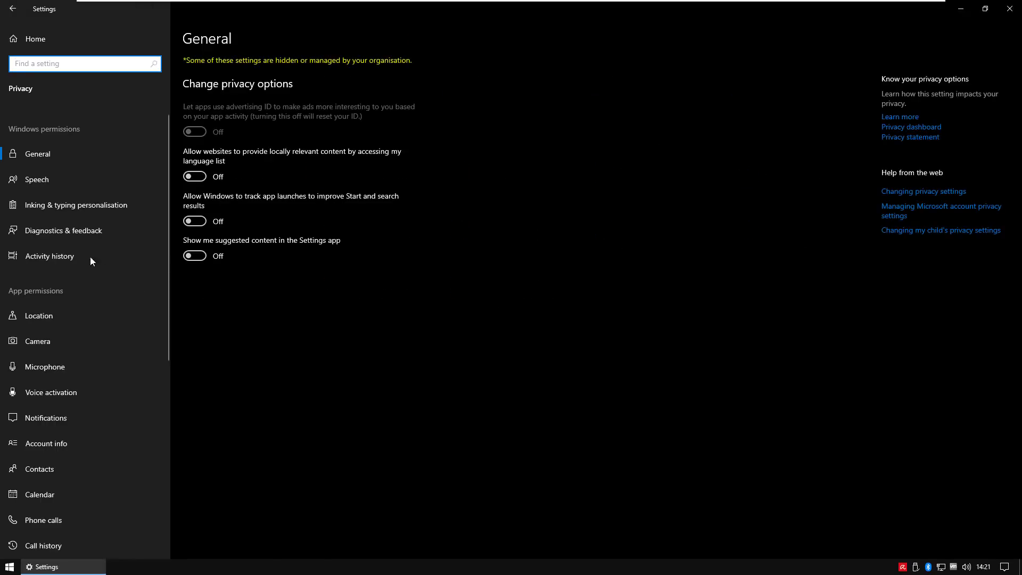
click(40, 177)
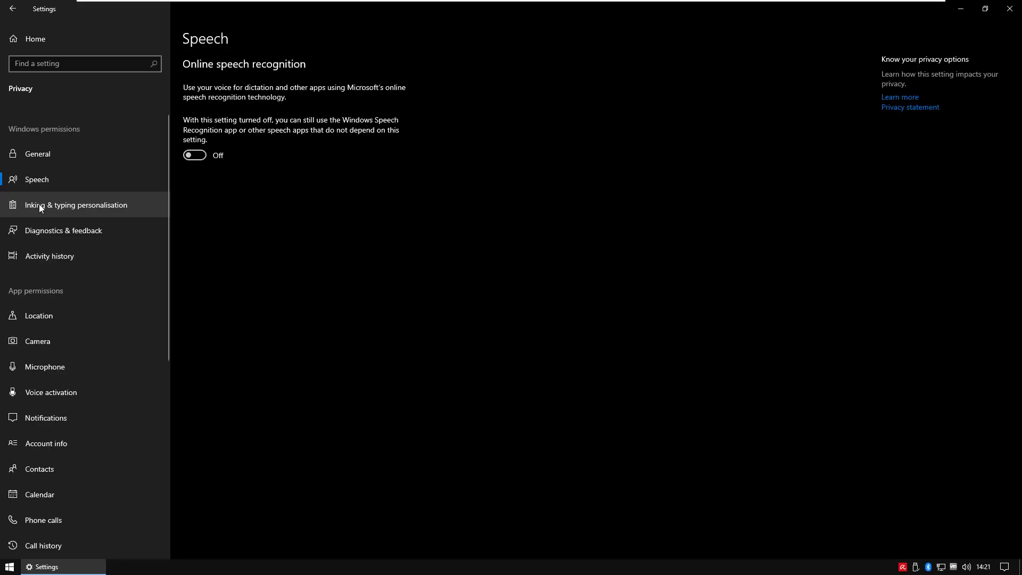
click(40, 204)
click(38, 227)
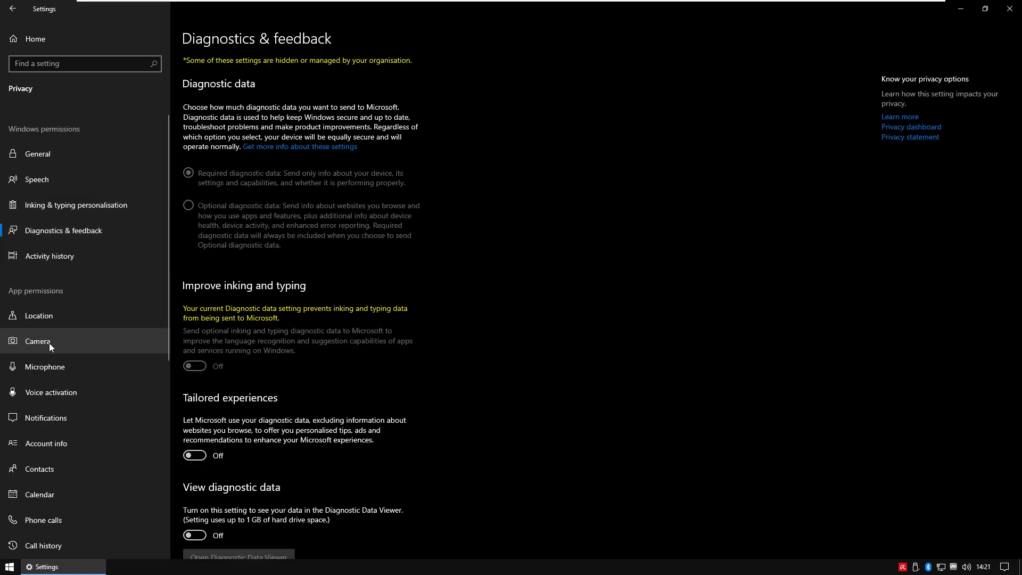
- Review the Background apps and App diagnostics permissions in the privacy settings, then close Settings
scroll(49, 343, down, 2)
scroll(49, 345, down, 5)
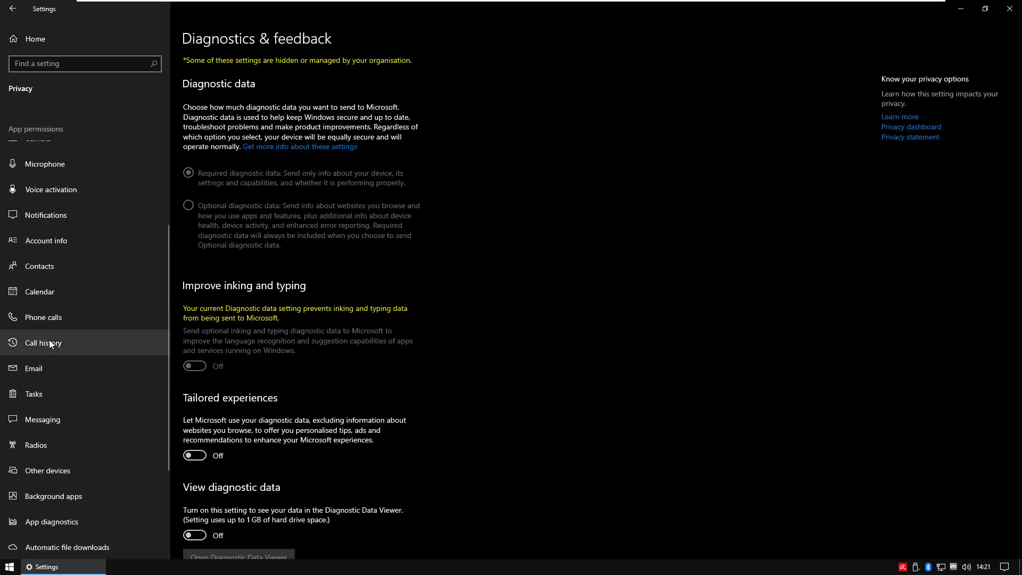
click(59, 439)
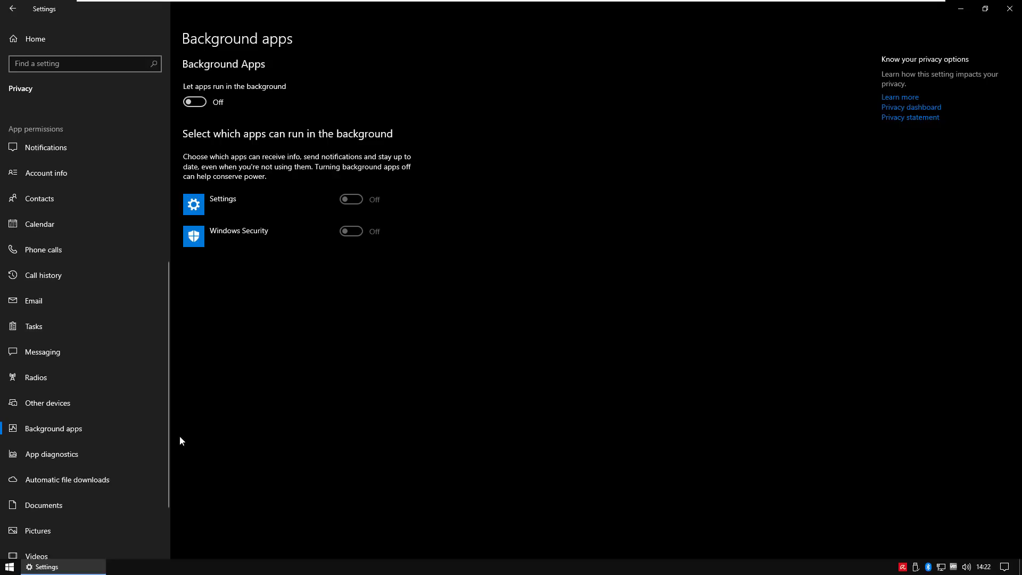
click(33, 457)
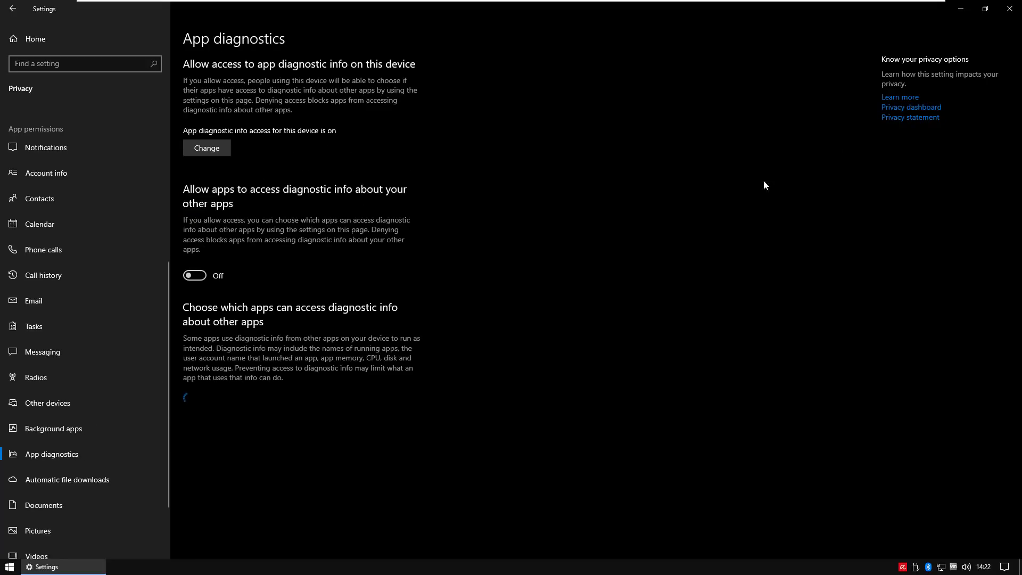
click(1009, 9)
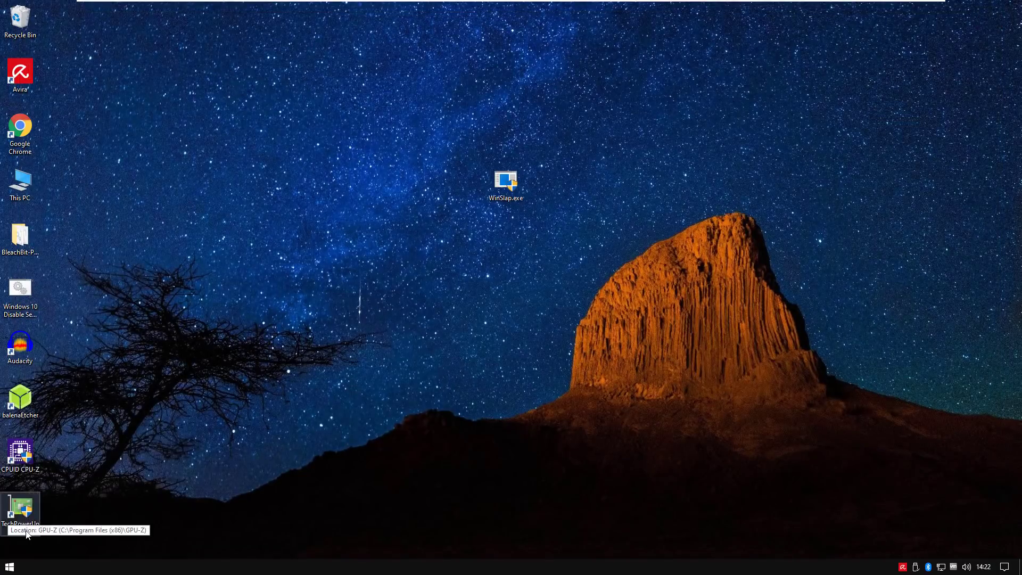